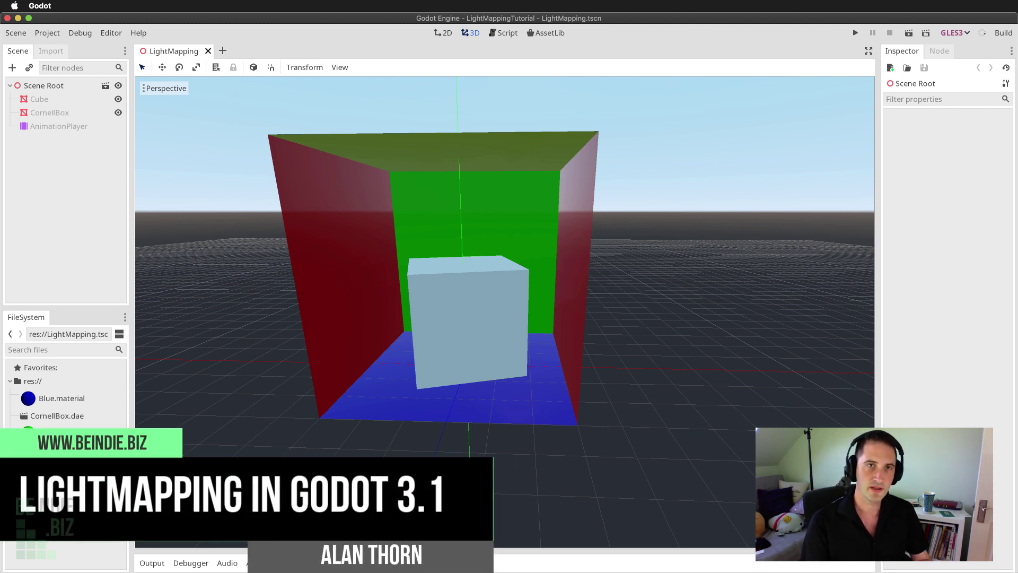
Orbit the view around the Cornell box to inspect it from several angles
{"action": "mouse_move", "coordinate": [547, 313]}
{"action": "middle_mouse_down"}
{"action": "mouse_move", "coordinate": [553, 294]}
{"action": "mouse_move", "coordinate": [559, 305]}
{"action": "mouse_move", "coordinate": [530, 305]}
{"action": "mouse_move", "coordinate": [547, 312]}
{"action": "middle_mouse_up"}
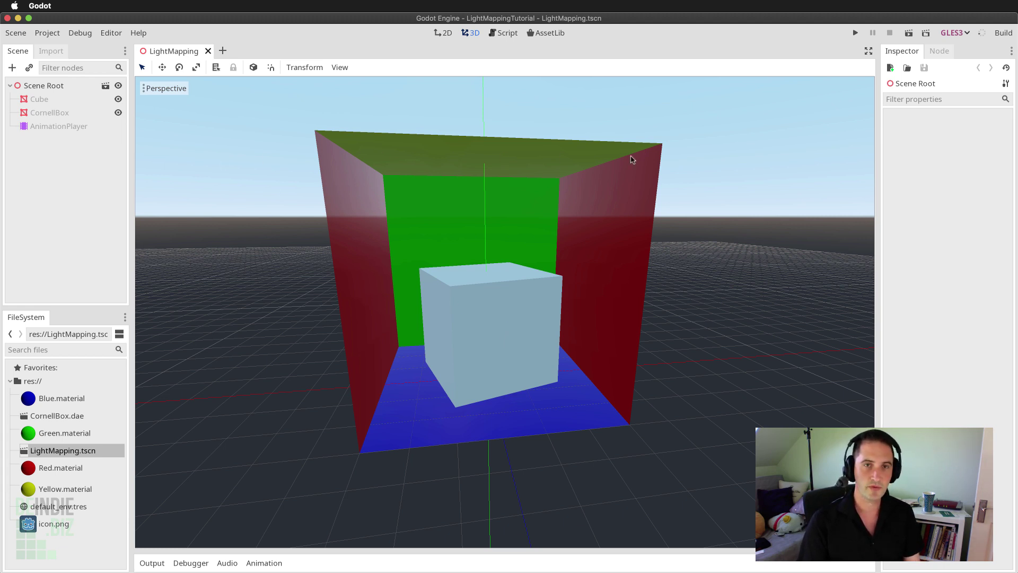
{"action": "middle_click_drag", "start_coordinate": [463, 292], "coordinate": [420, 275]}
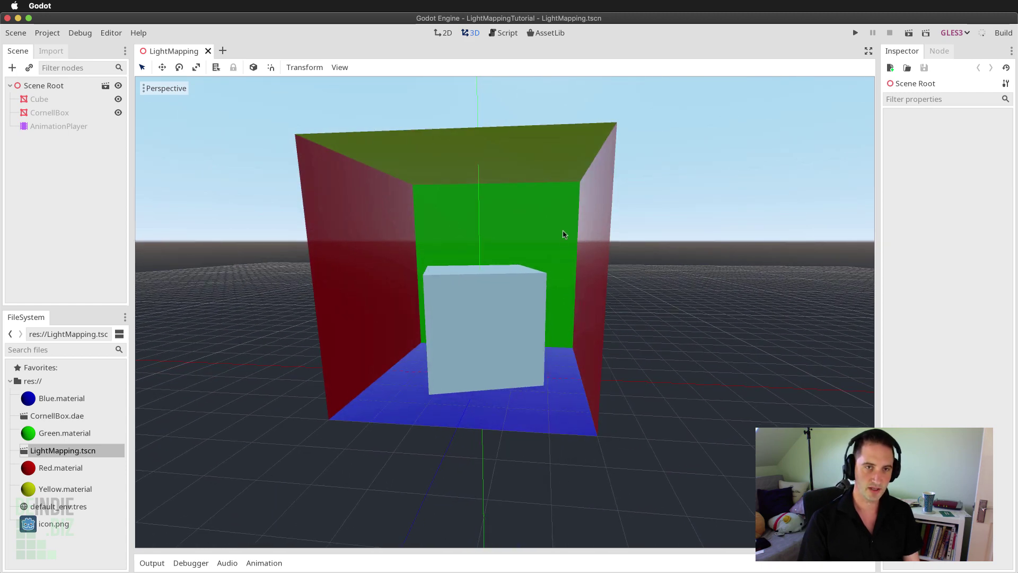
{"action": "mouse_move", "coordinate": [529, 231]}
{"action": "middle_mouse_down"}
{"action": "mouse_move", "coordinate": [545, 227]}
{"action": "mouse_move", "coordinate": [539, 234]}
{"action": "middle_mouse_up"}
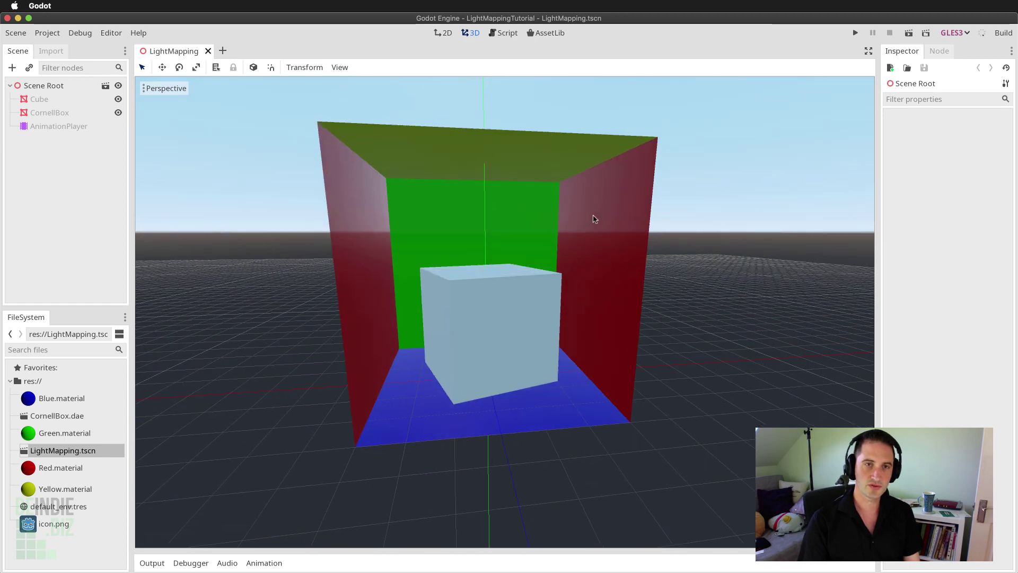
{"action": "middle_click_drag", "start_coordinate": [398, 361], "coordinate": [506, 332]}
{"action": "middle_click_drag", "start_coordinate": [595, 225], "coordinate": [518, 260]}
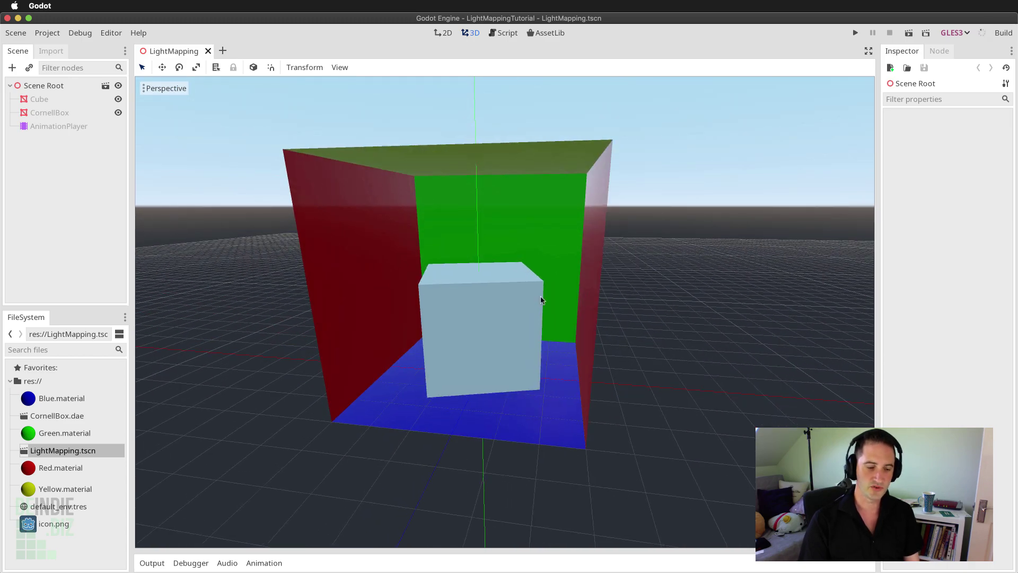
{"action": "middle_click_drag", "start_coordinate": [536, 293], "coordinate": [541, 275]}
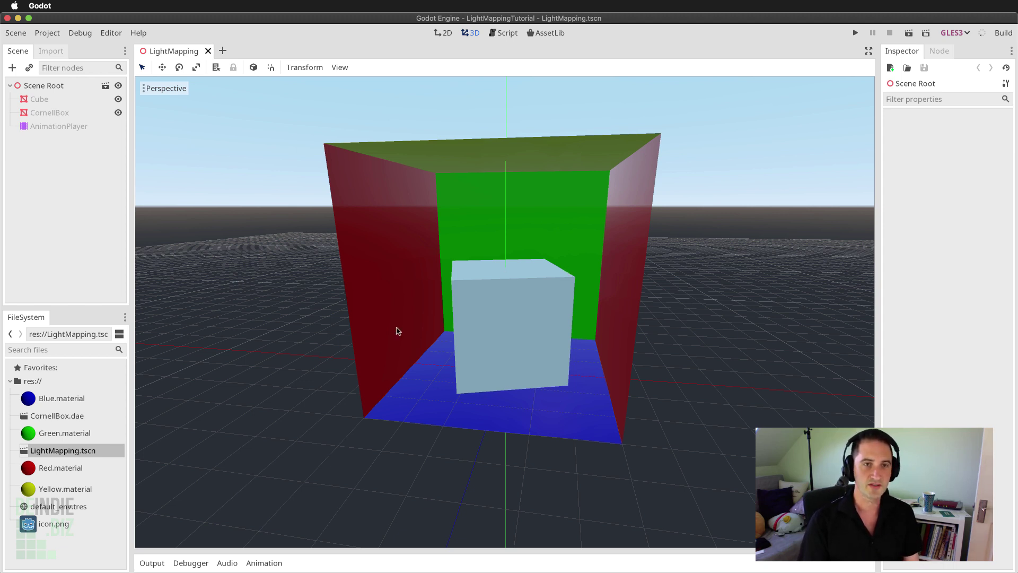
{"action": "middle_click_drag", "start_coordinate": [470, 347], "coordinate": [490, 352]}
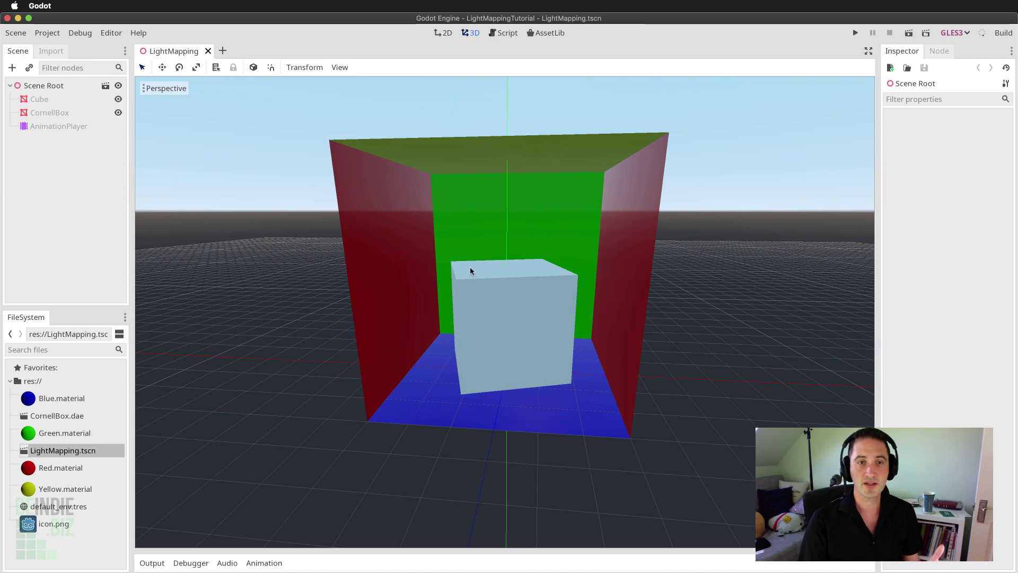
{"action": "mouse_move", "coordinate": [470, 268]}
{"action": "middle_mouse_down"}
{"action": "mouse_move", "coordinate": [486, 270]}
{"action": "mouse_move", "coordinate": [468, 269]}
{"action": "middle_mouse_up"}
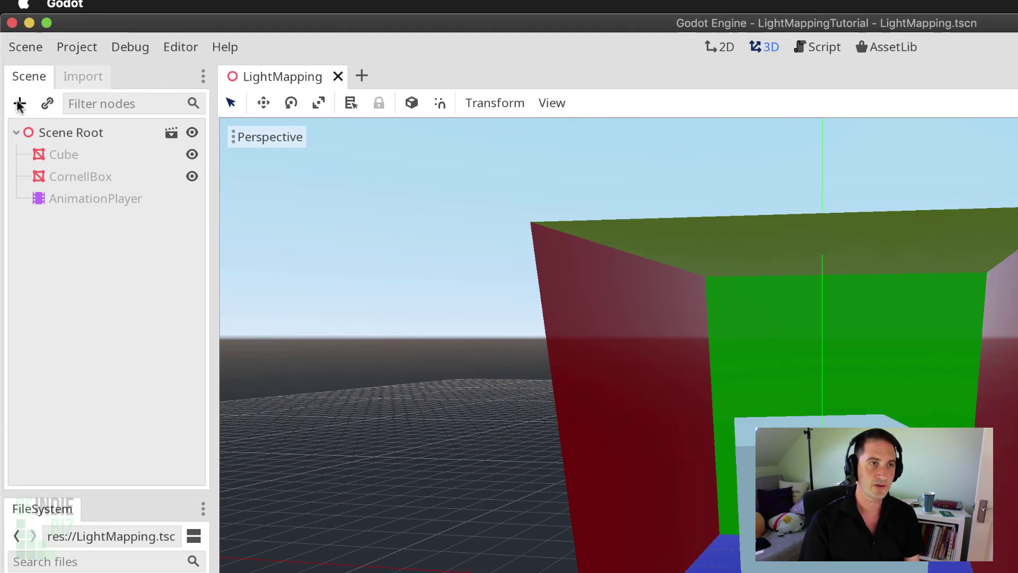
Add a WorldEnvironment node under Scene Root, found by searching 'Env'
{"action": "left_click", "coordinate": [23, 136]}
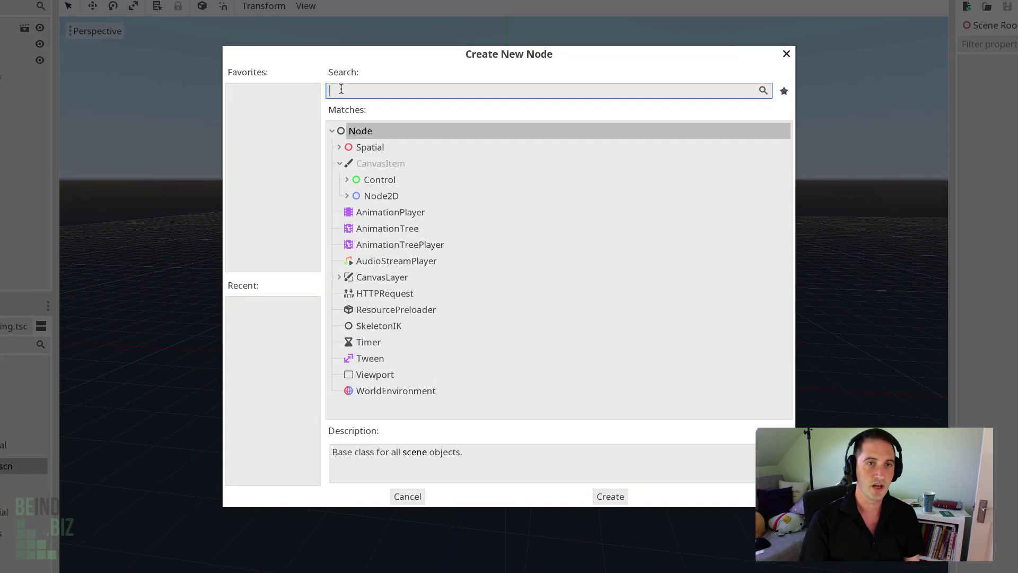
{"action": "type", "text": "Env"}
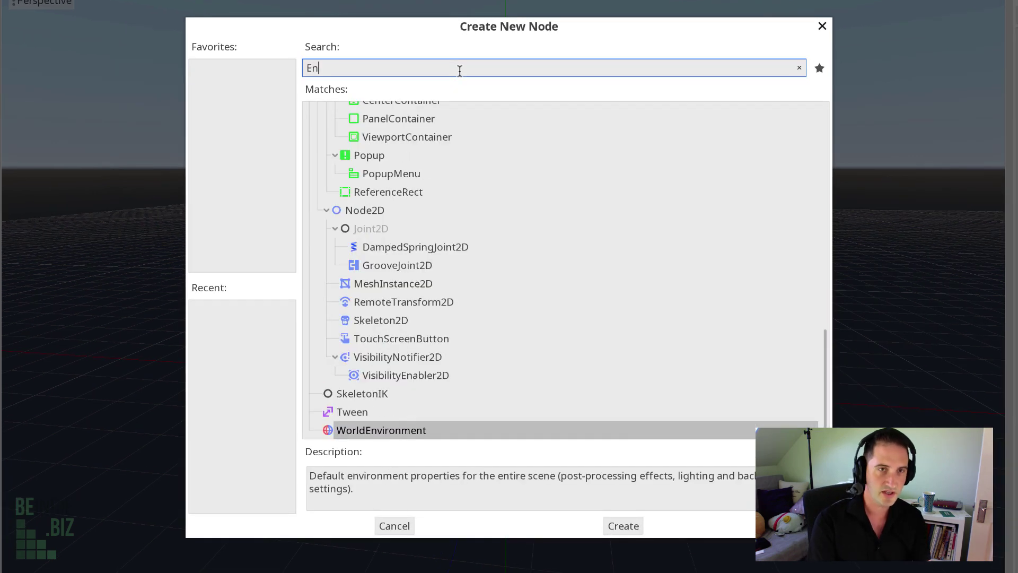
{"action": "left_click", "coordinate": [389, 134]}
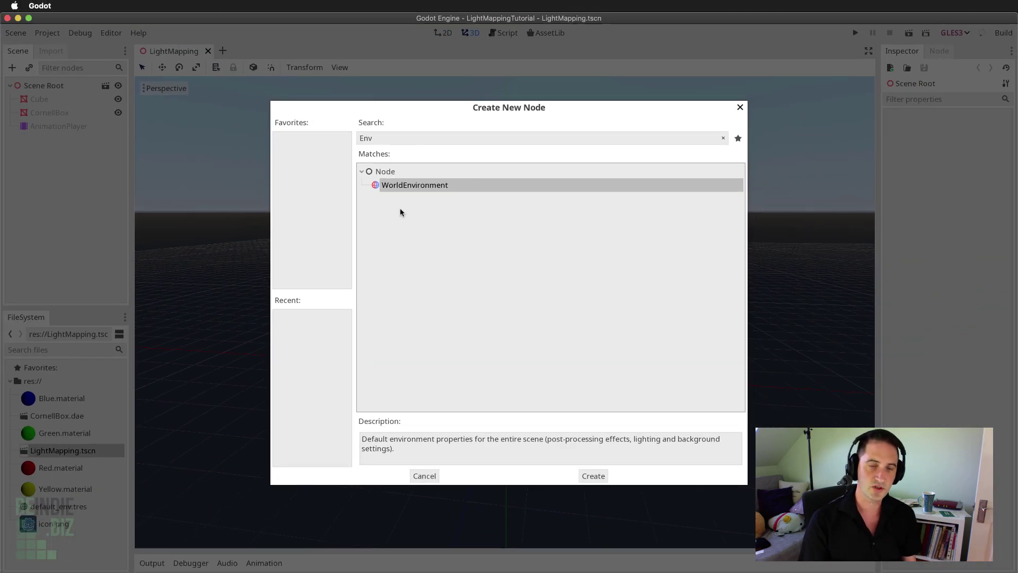
{"action": "double_click", "coordinate": [417, 186]}
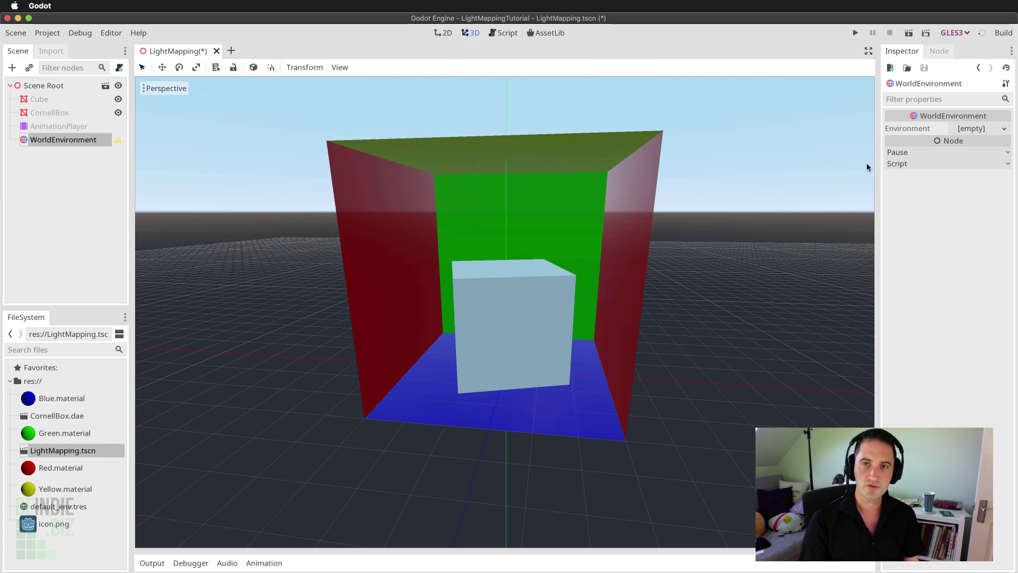
Assign a New Environment resource to the WorldEnvironment's Environment property
{"action": "left_click_drag", "start_coordinate": [880, 186], "coordinate": [838, 169]}
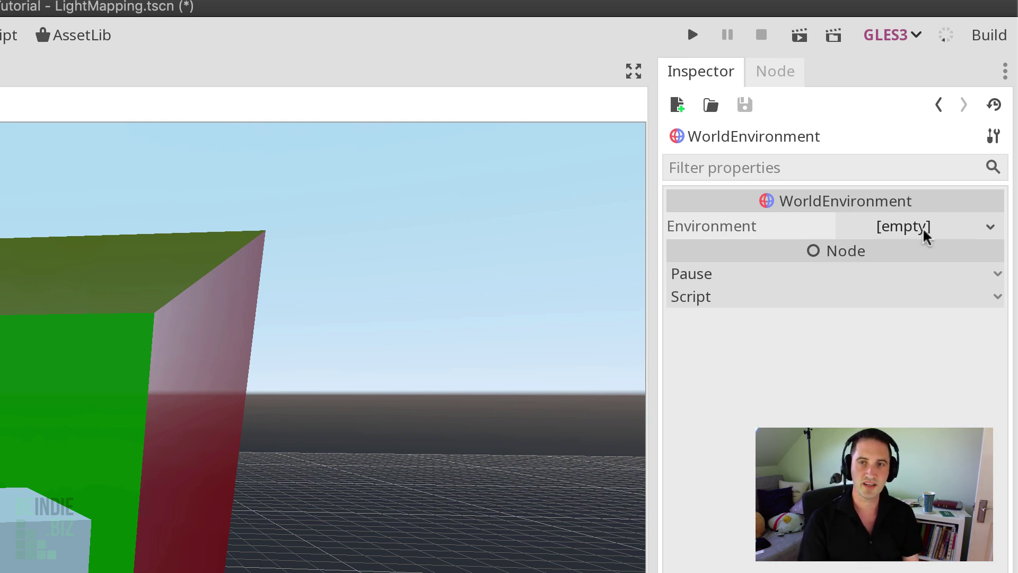
{"action": "left_click", "coordinate": [951, 232]}
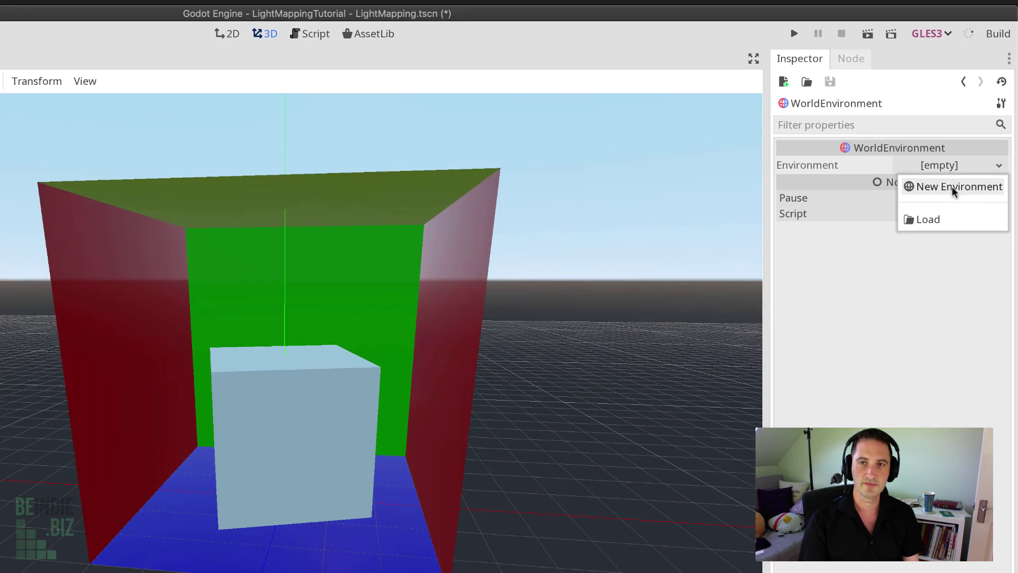
{"action": "left_click", "coordinate": [924, 258]}
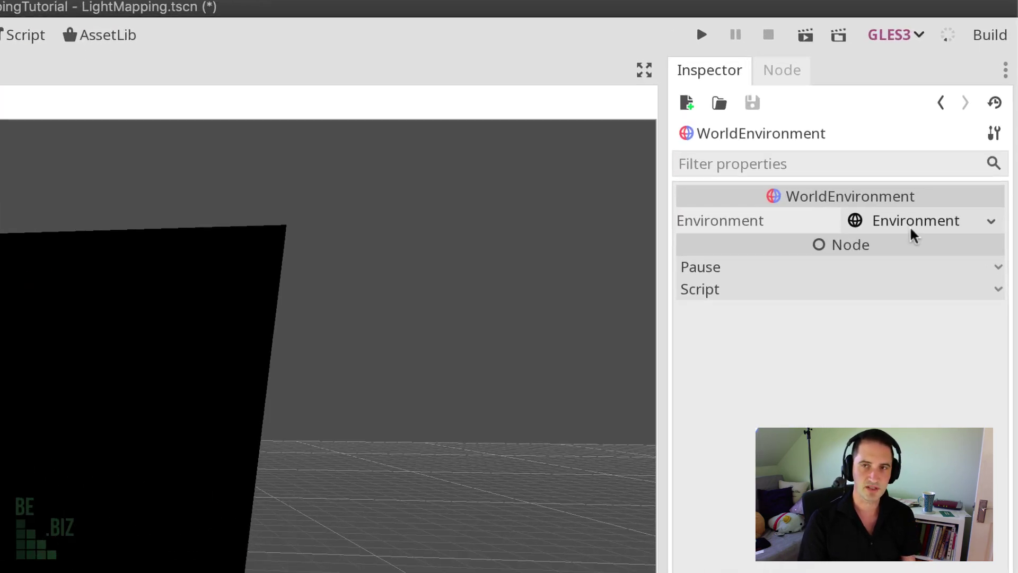
Set the Environment's Ambient Light colour to black (000000) after briefly trying near white
{"action": "left_click", "coordinate": [963, 131]}
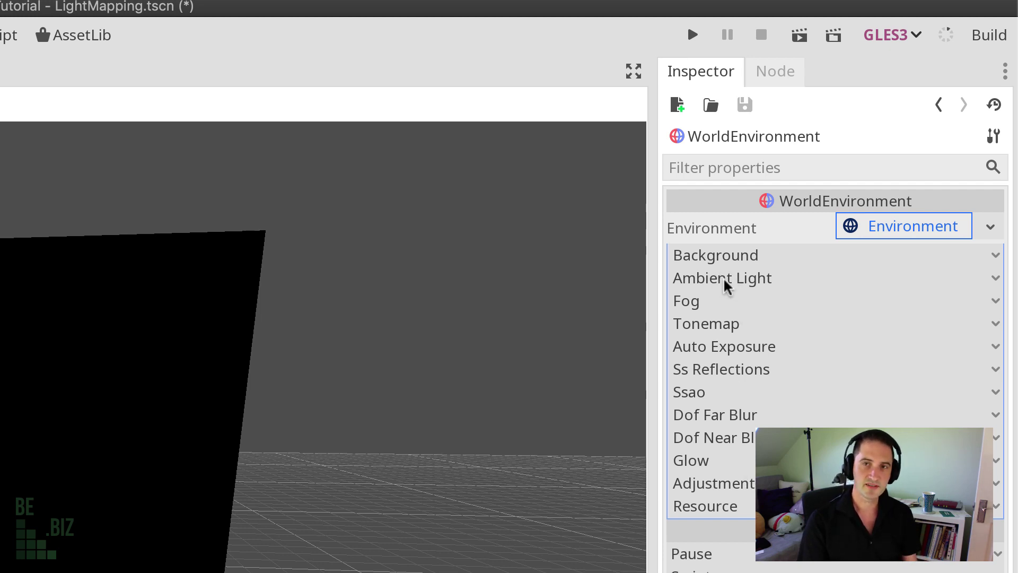
{"action": "left_click", "coordinate": [780, 284]}
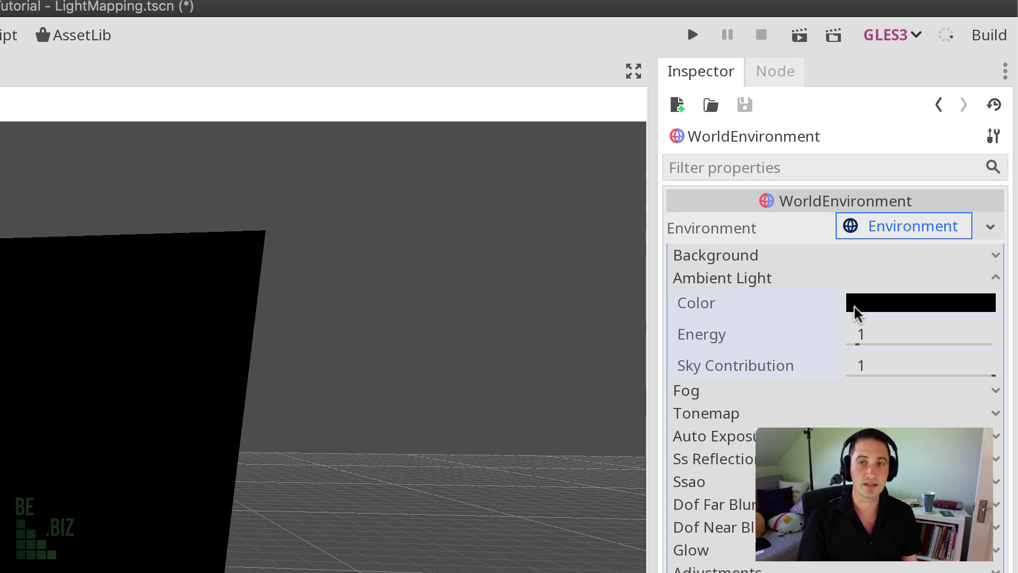
{"action": "left_click", "coordinate": [870, 312]}
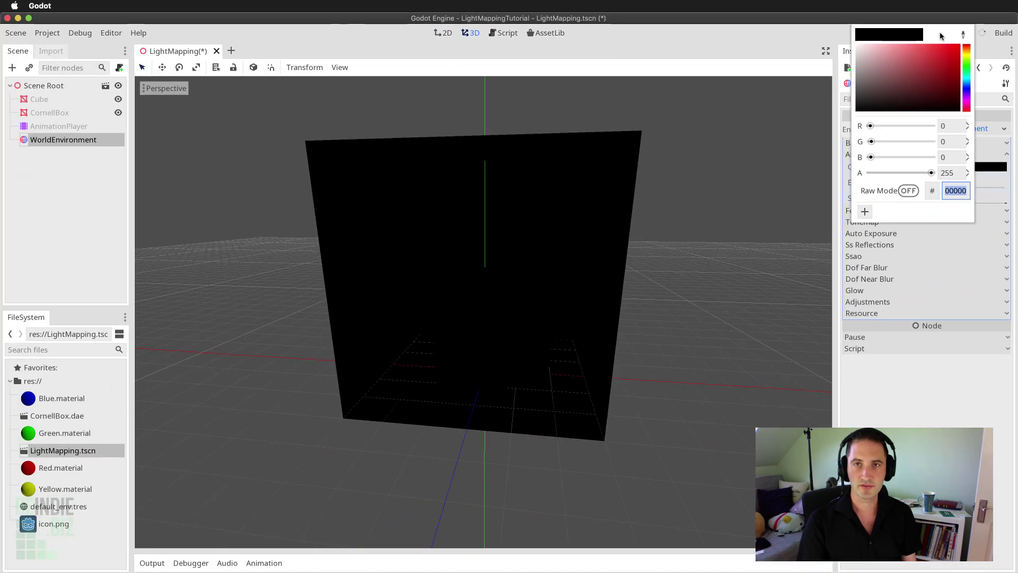
{"action": "left_click_drag", "start_coordinate": [940, 55], "coordinate": [856, 49]}
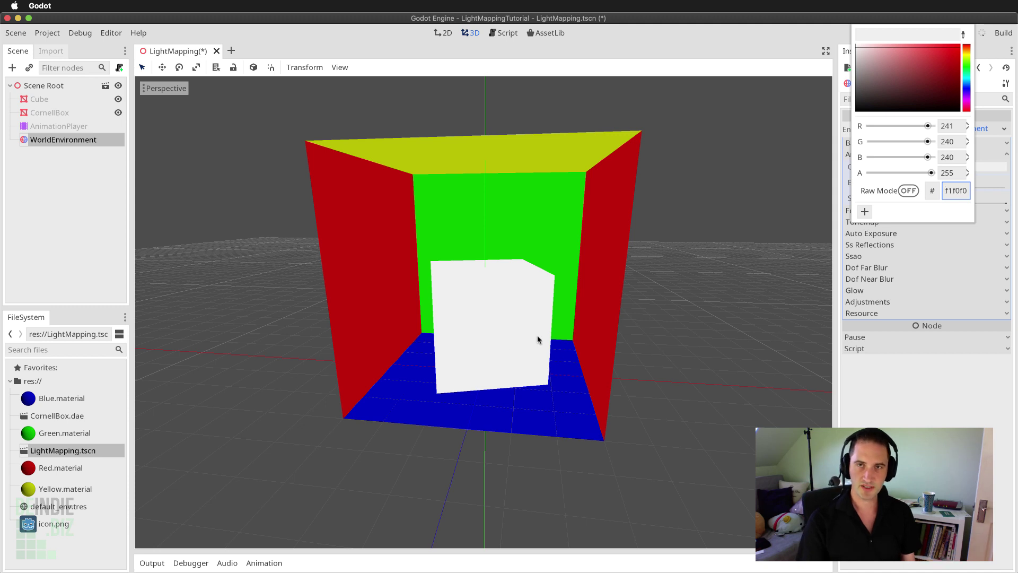
{"action": "left_click_drag", "start_coordinate": [877, 74], "coordinate": [879, 99]}
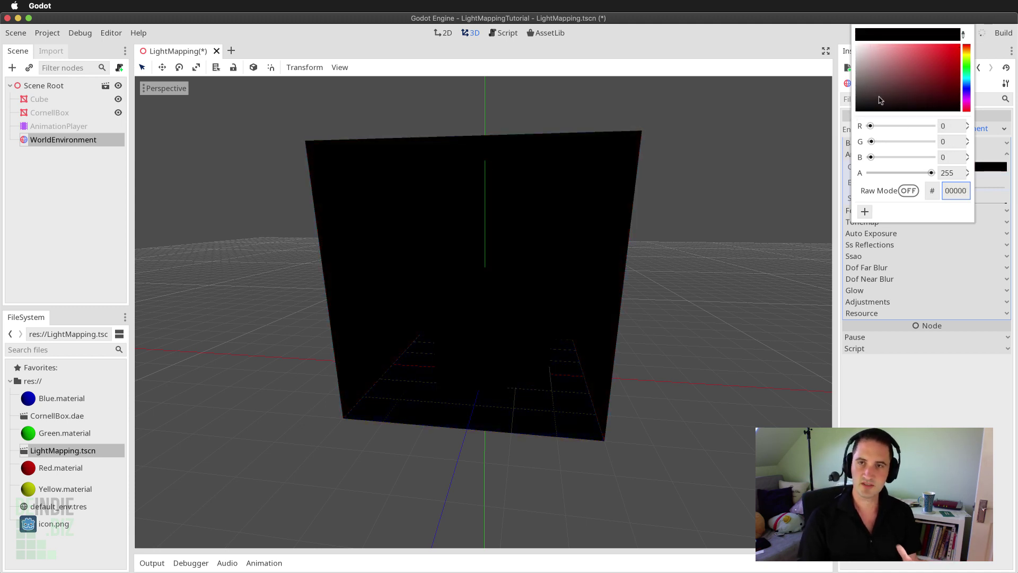
{"action": "key", "text": "Escape"}
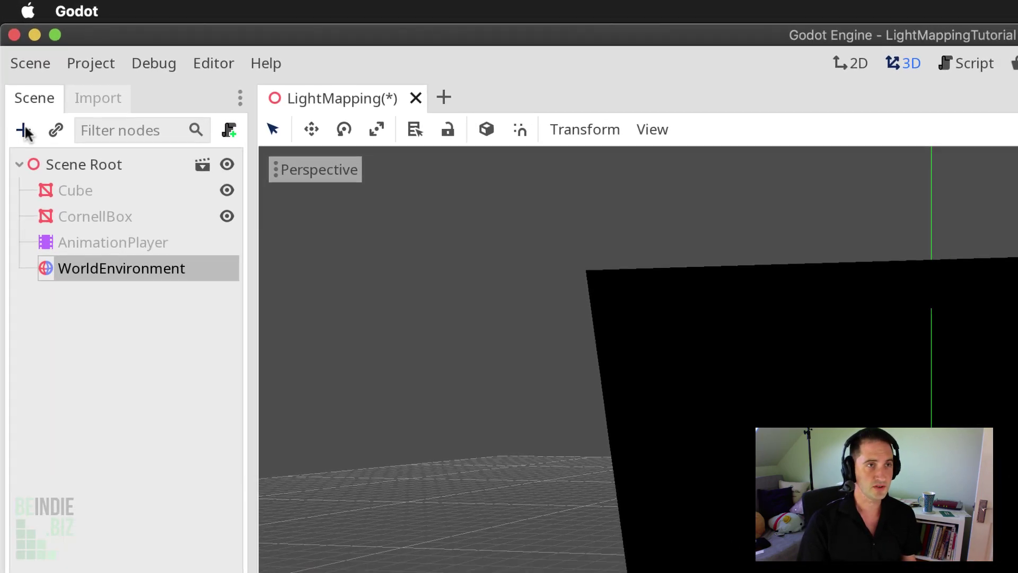
Add an OmniLight node to the scene, found by searching 'Light'
{"action": "left_click", "coordinate": [21, 136]}
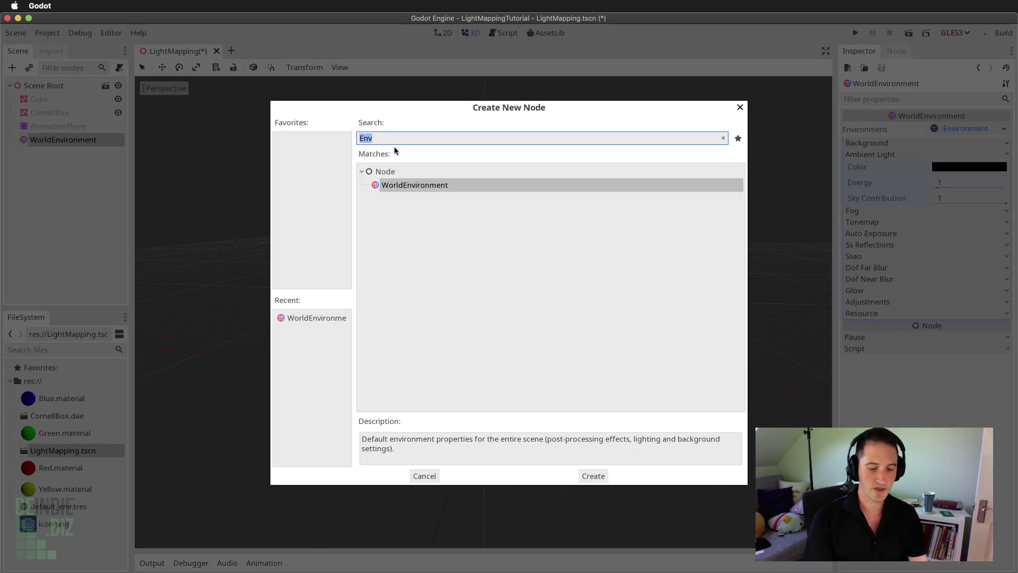
{"action": "type", "text": "Light"}
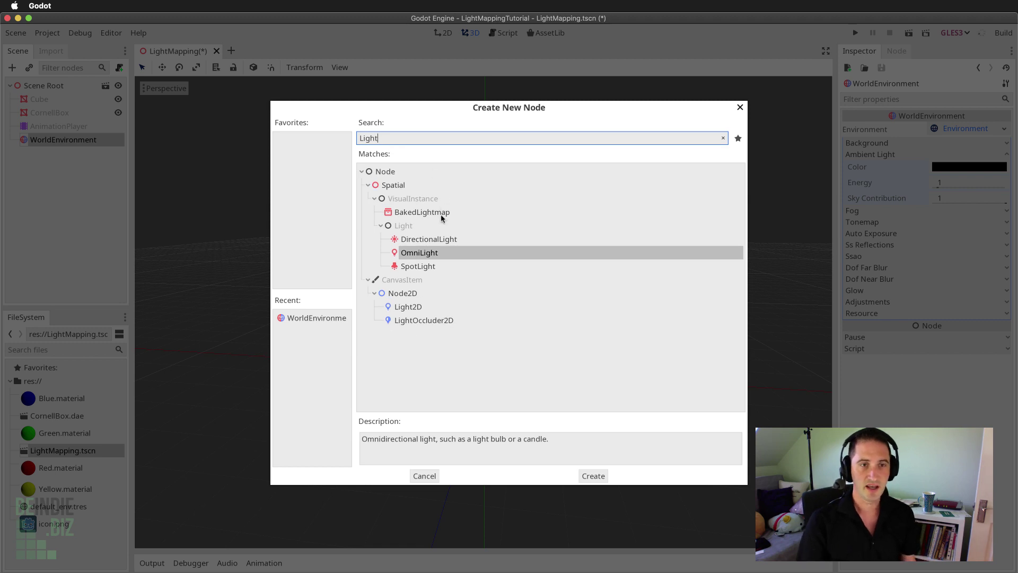
{"action": "double_click", "coordinate": [415, 257]}
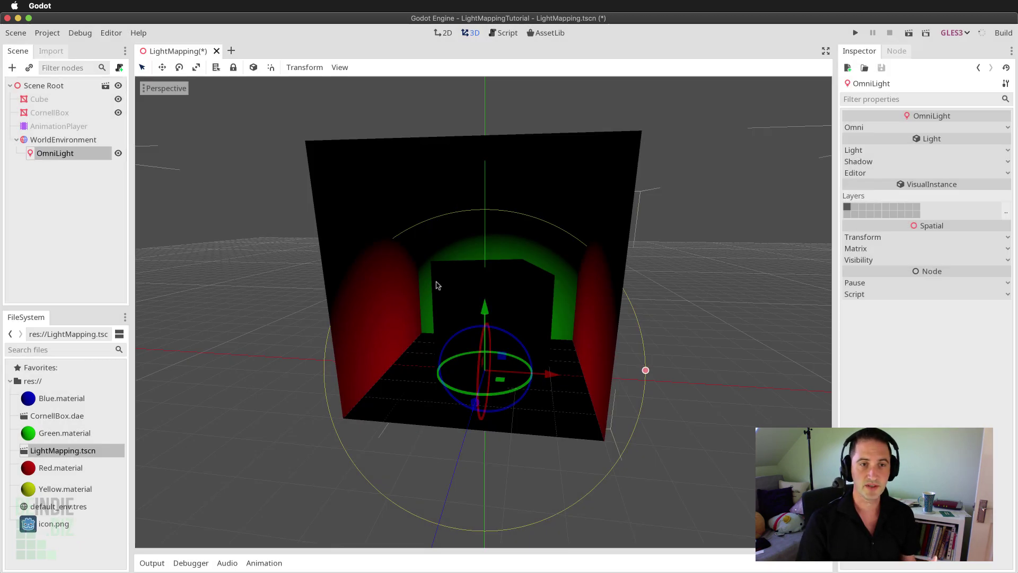
Move the OmniLight forward, up and toward the red left wall inside the box
{"action": "left_click_drag", "start_coordinate": [474, 401], "coordinate": [470, 440]}
{"action": "left_click_drag", "start_coordinate": [470, 358], "coordinate": [473, 209]}
{"action": "left_click_drag", "start_coordinate": [532, 264], "coordinate": [477, 263]}
{"action": "middle_click_drag", "start_coordinate": [486, 286], "coordinate": [462, 300]}
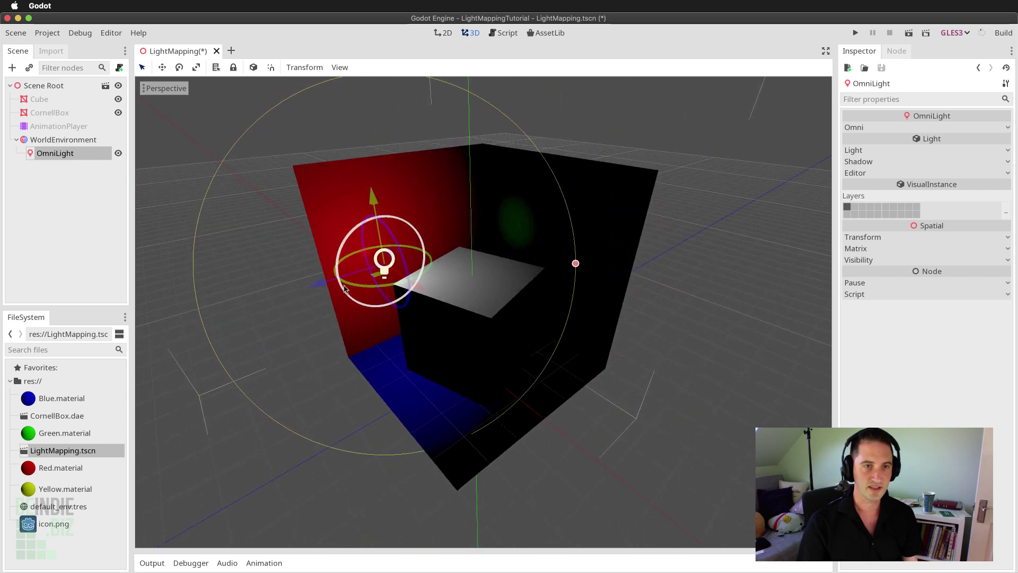
{"action": "middle_click_drag", "start_coordinate": [332, 286], "coordinate": [527, 342]}
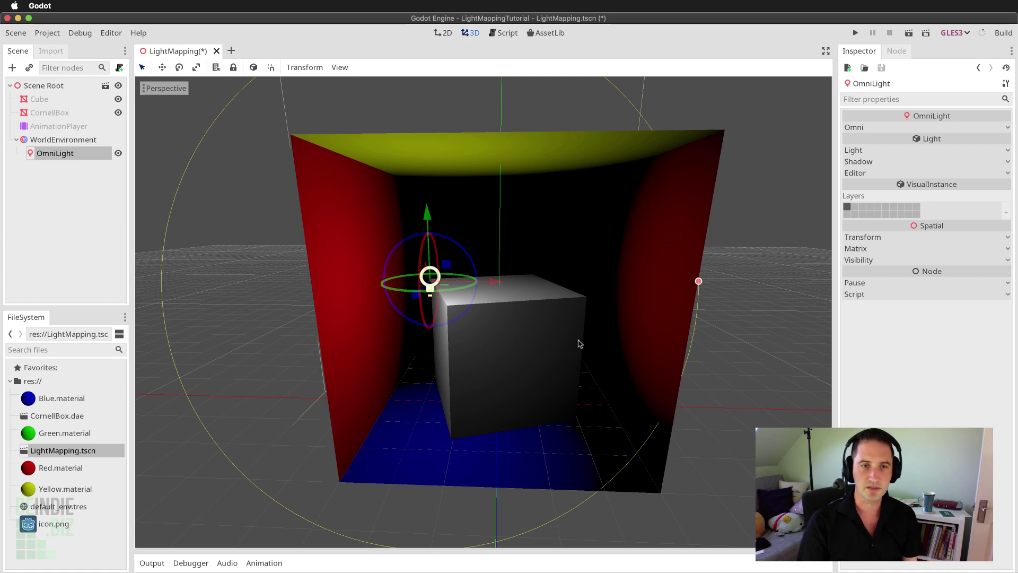
{"action": "middle_click_drag", "start_coordinate": [613, 355], "coordinate": [493, 345]}
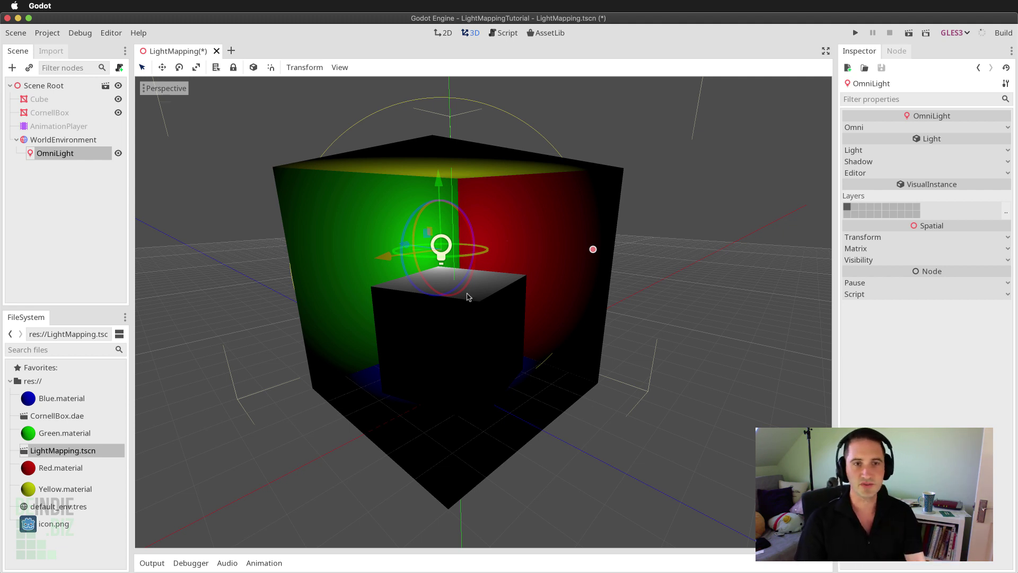
{"action": "middle_click_drag", "start_coordinate": [422, 301], "coordinate": [510, 299]}
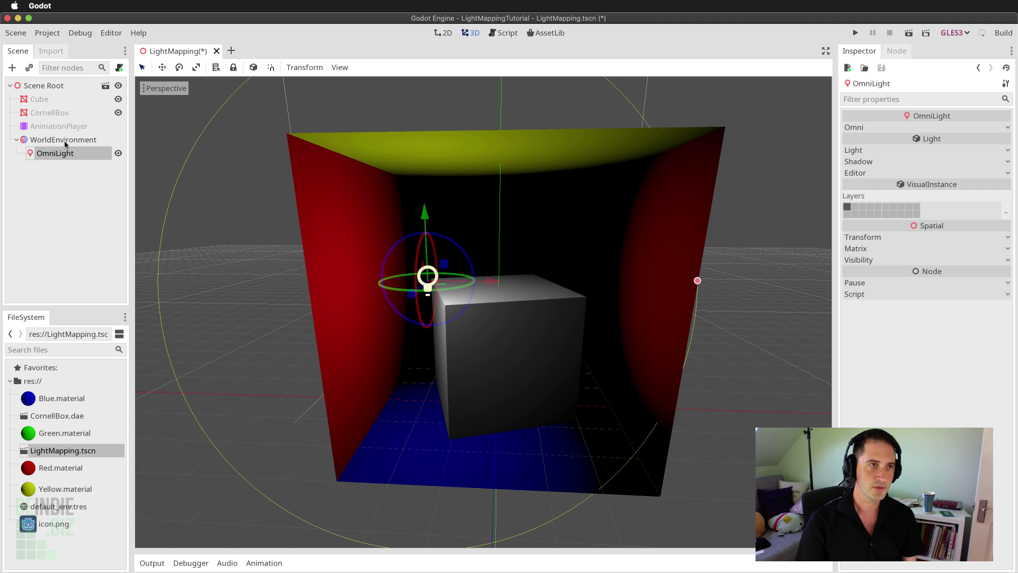
Reparent the OmniLight onto Scene Root and orbit to check the lit walls
{"action": "left_click_drag", "start_coordinate": [39, 154], "coordinate": [38, 87]}
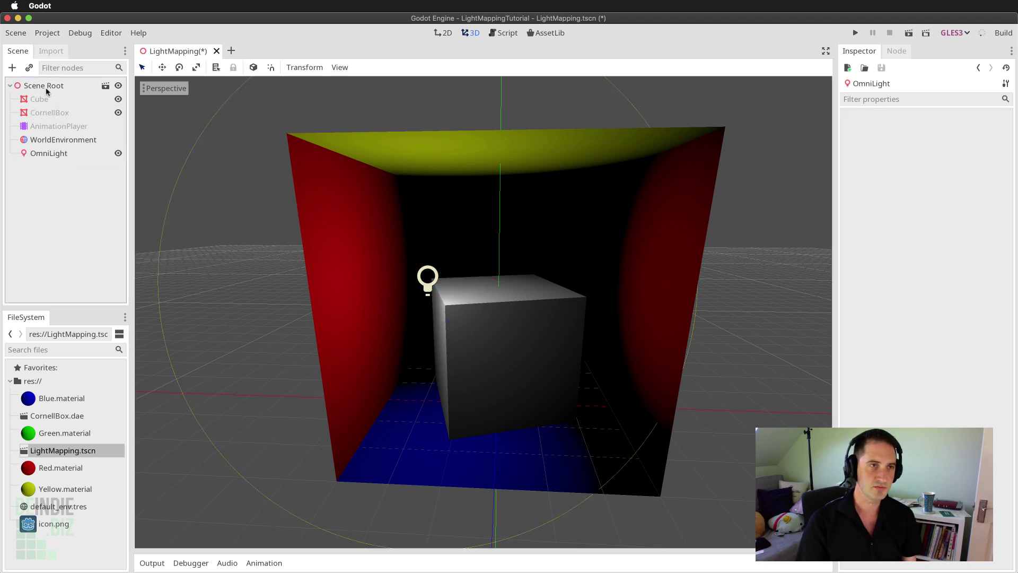
{"action": "middle_click_drag", "start_coordinate": [358, 290], "coordinate": [204, 186]}
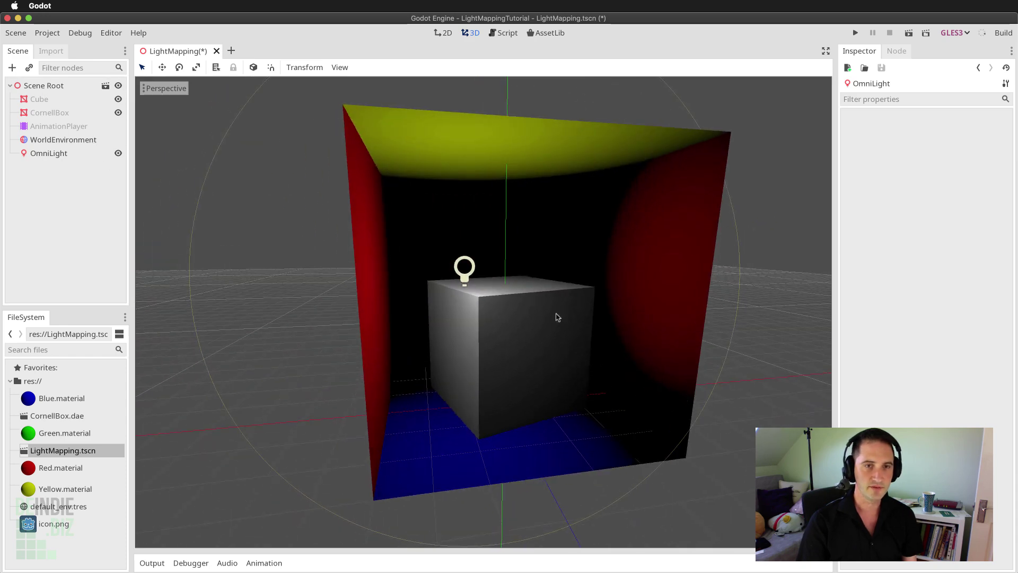
{"action": "middle_click_drag", "start_coordinate": [558, 317], "coordinate": [581, 320]}
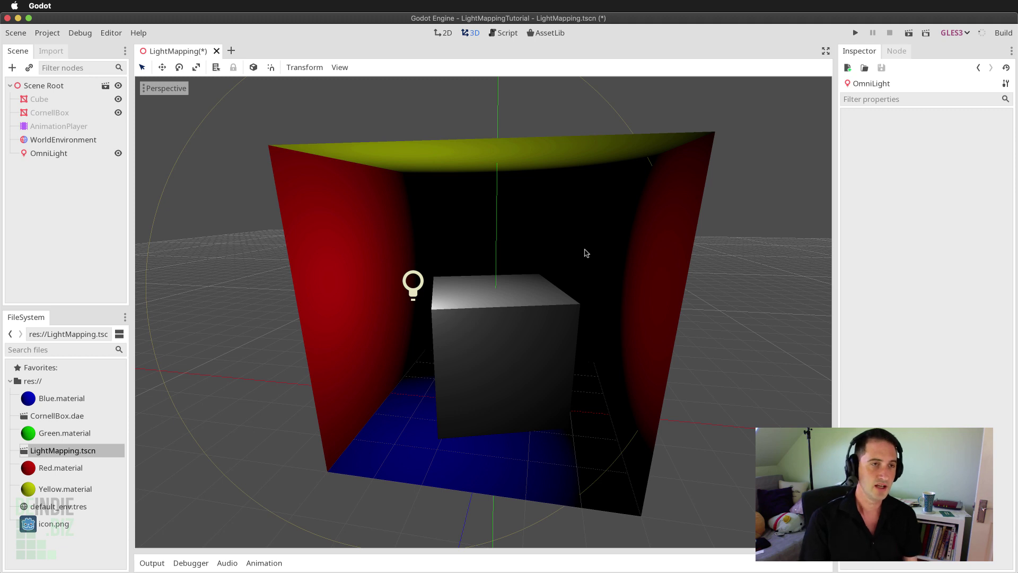
Turn on Use In Baked Light in the Cube's Geometry settings
{"action": "left_click", "coordinate": [41, 100]}
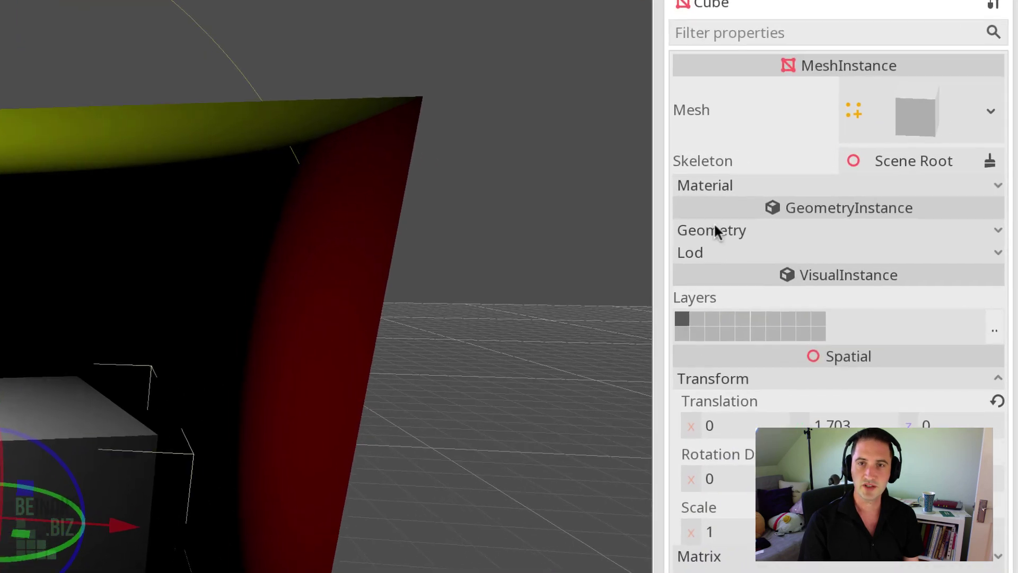
{"action": "left_click", "coordinate": [691, 232]}
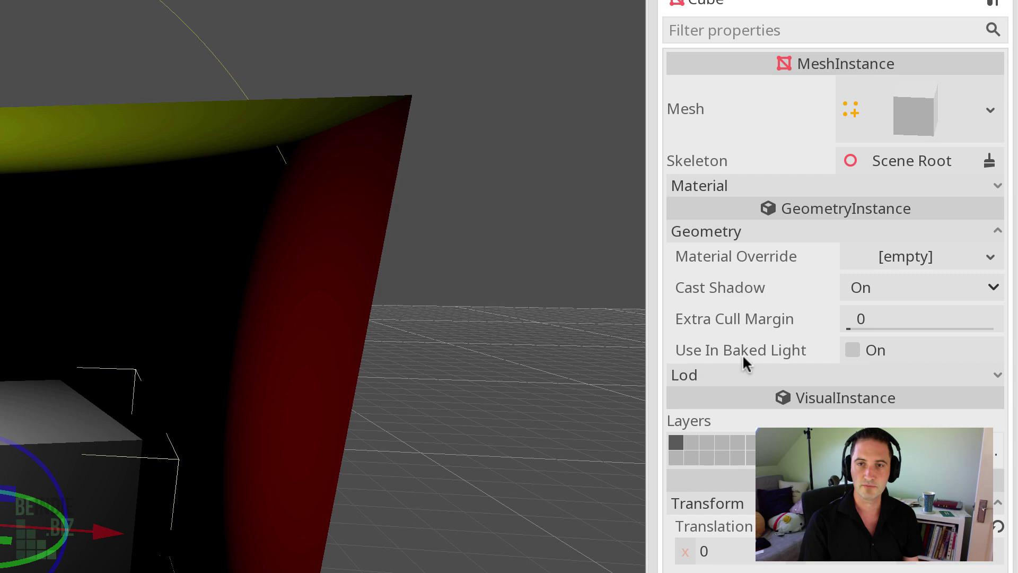
{"action": "left_click", "coordinate": [852, 350]}
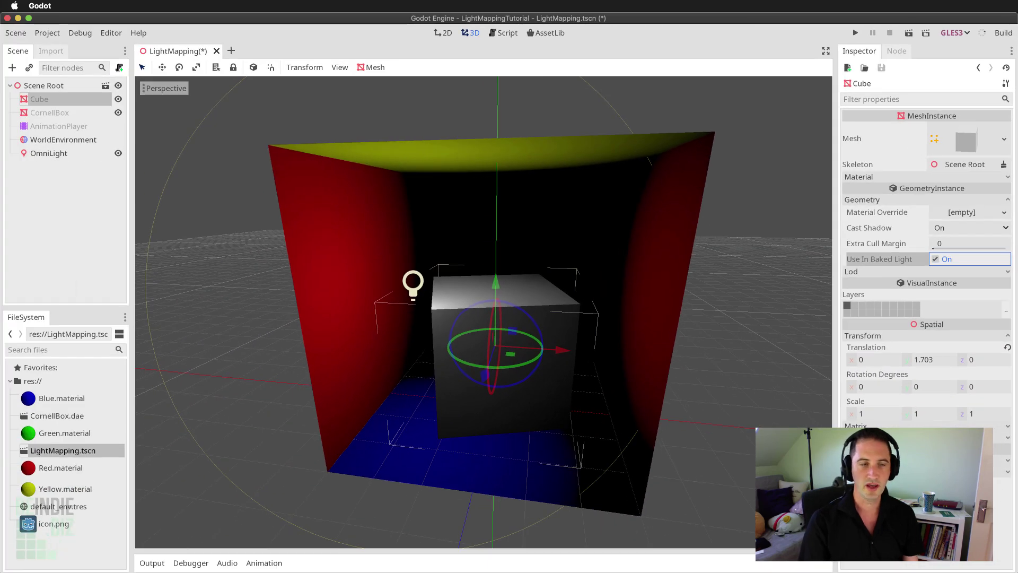
Turn on Use In Baked Light in the CornellBox's Geometry settings
{"action": "left_click", "coordinate": [58, 113]}
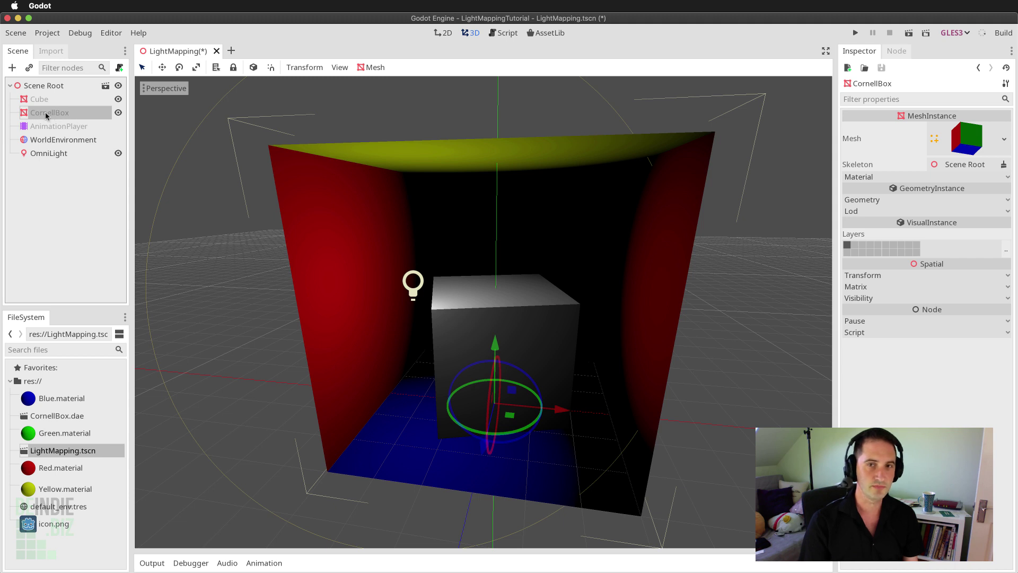
{"action": "left_click", "coordinate": [855, 201]}
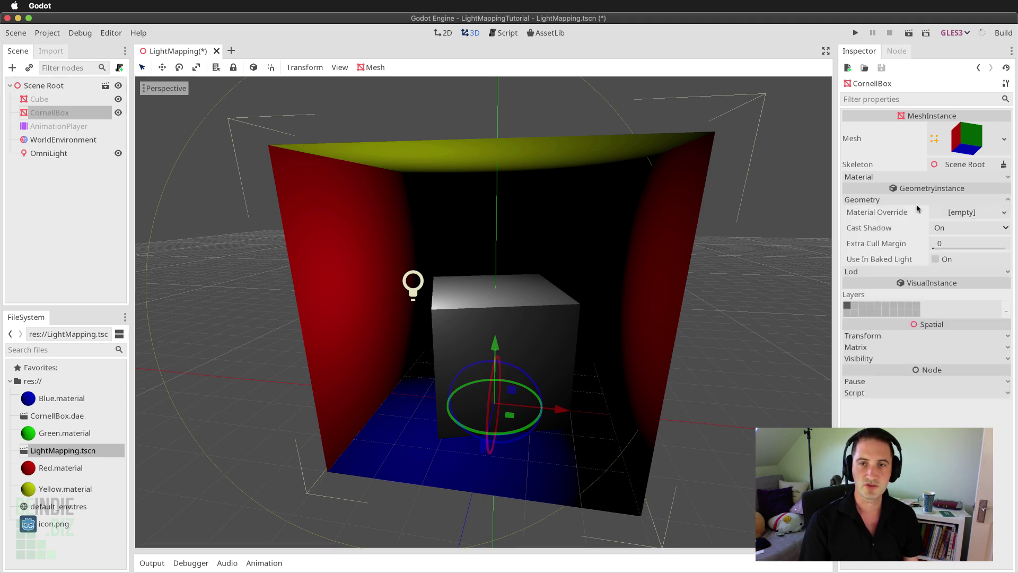
{"action": "left_click", "coordinate": [934, 260]}
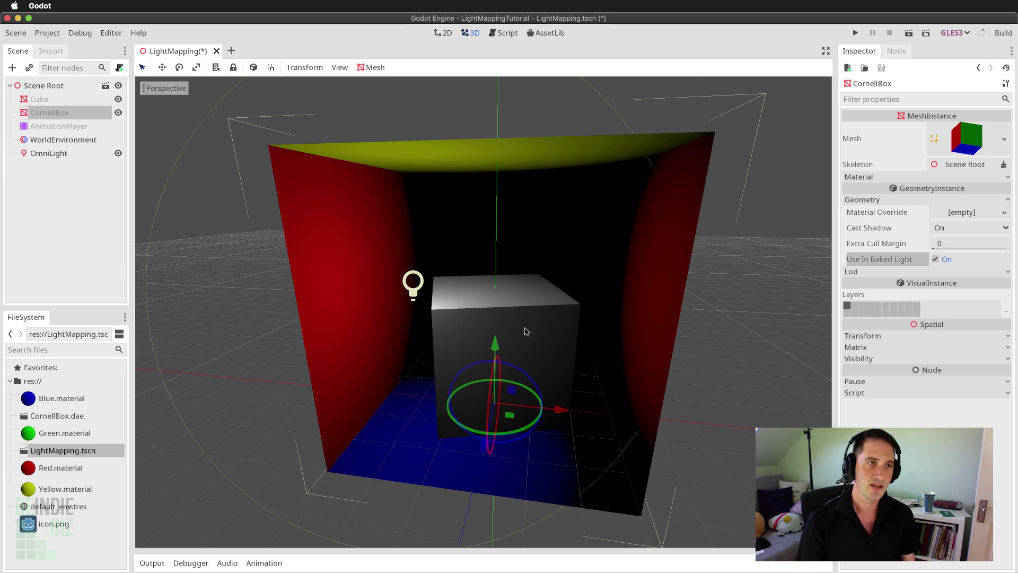
Check the Cube with Mesh > View UV2, which reports no UV in that layer
{"action": "left_click", "coordinate": [52, 103]}
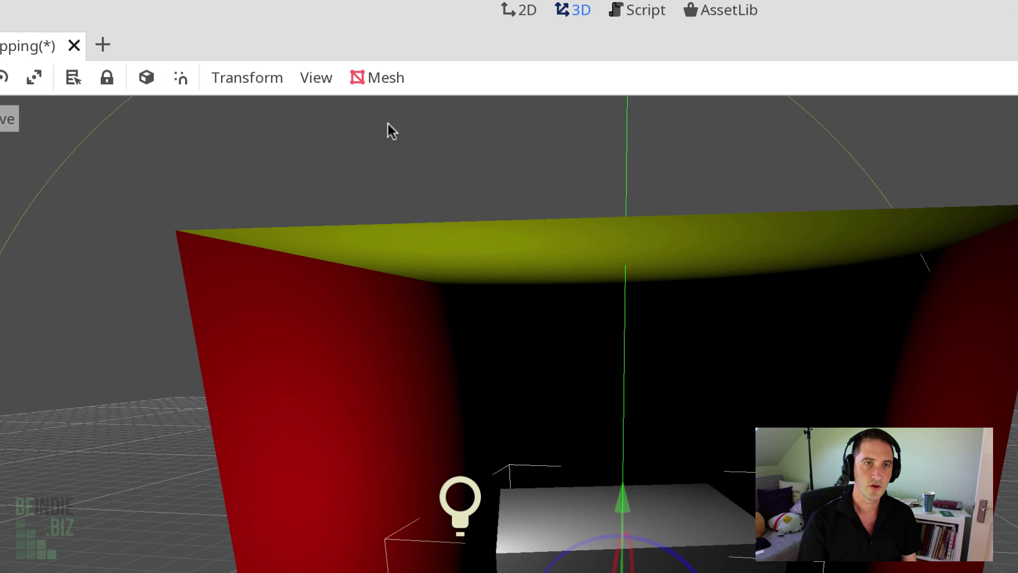
{"action": "left_click", "coordinate": [381, 78]}
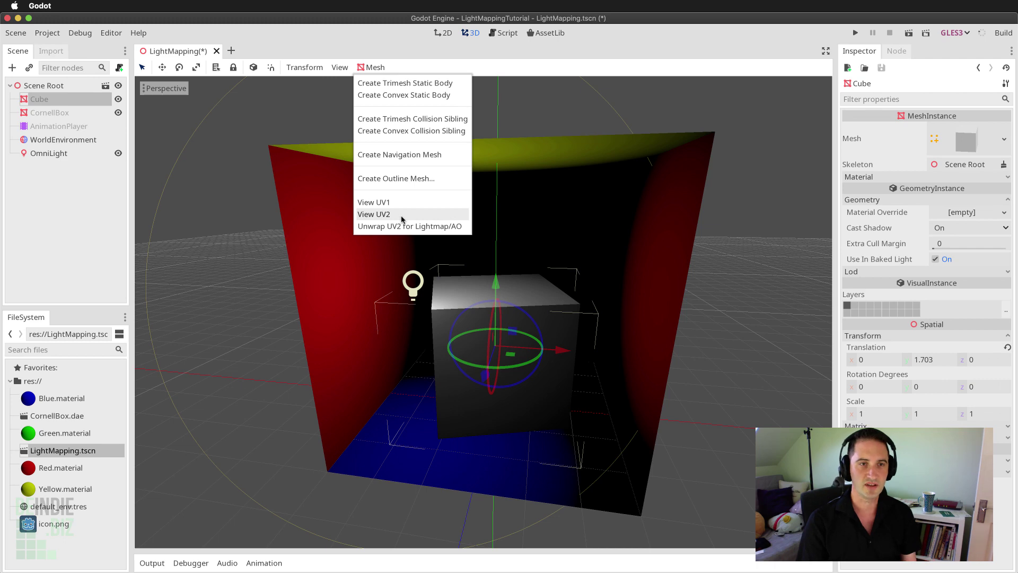
{"action": "left_click", "coordinate": [402, 215]}
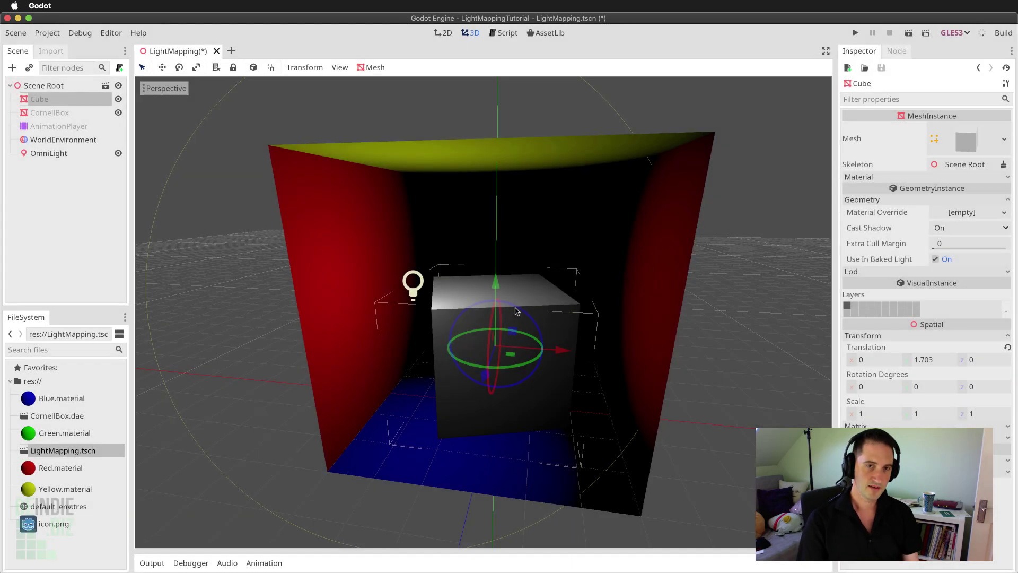
Dismiss the alert and generate the Cube's UV2 unwrap with Unwrap UV2 for Lightmap/AO
{"action": "left_click", "coordinate": [508, 307]}
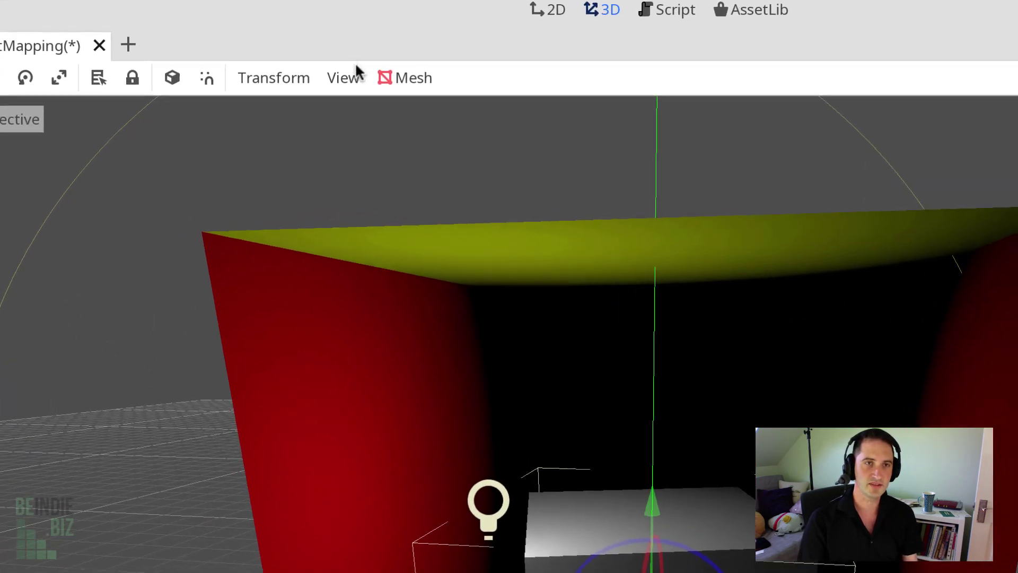
{"action": "left_click", "coordinate": [372, 67]}
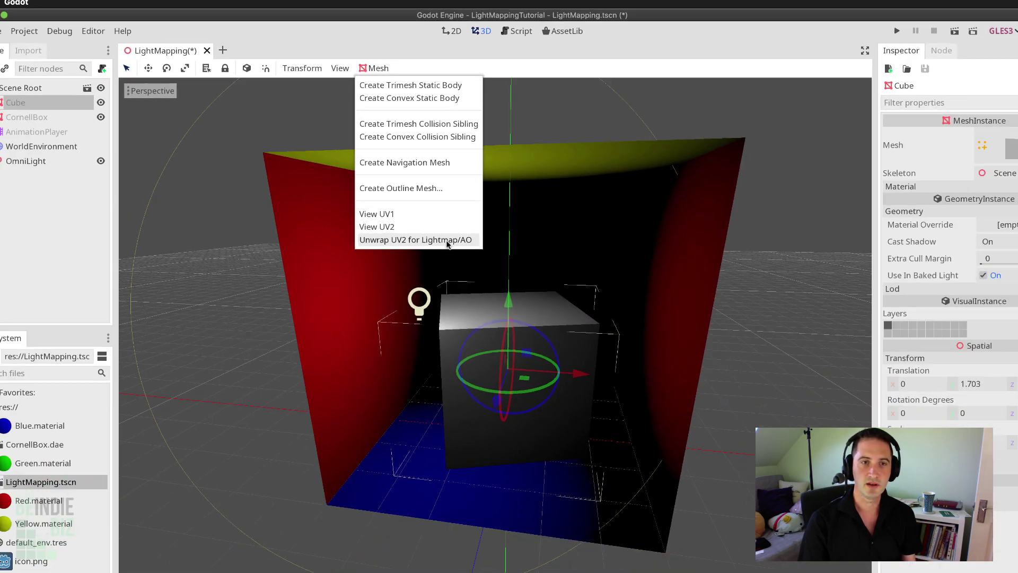
{"action": "left_click", "coordinate": [496, 397]}
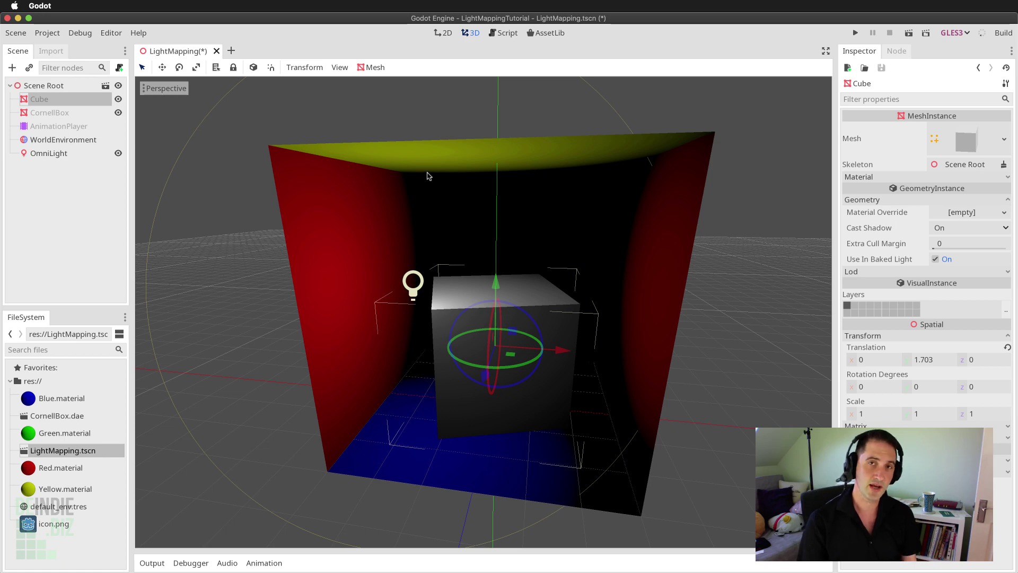
Inspect the Cube's UV1 layout of six split faces, then close the preview
{"action": "left_click", "coordinate": [373, 68]}
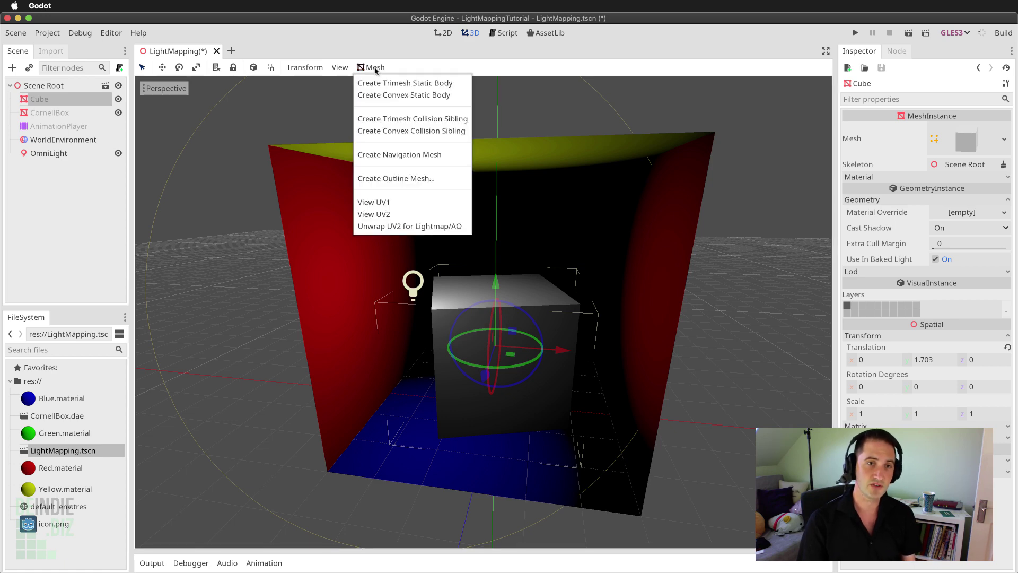
{"action": "left_click", "coordinate": [381, 206]}
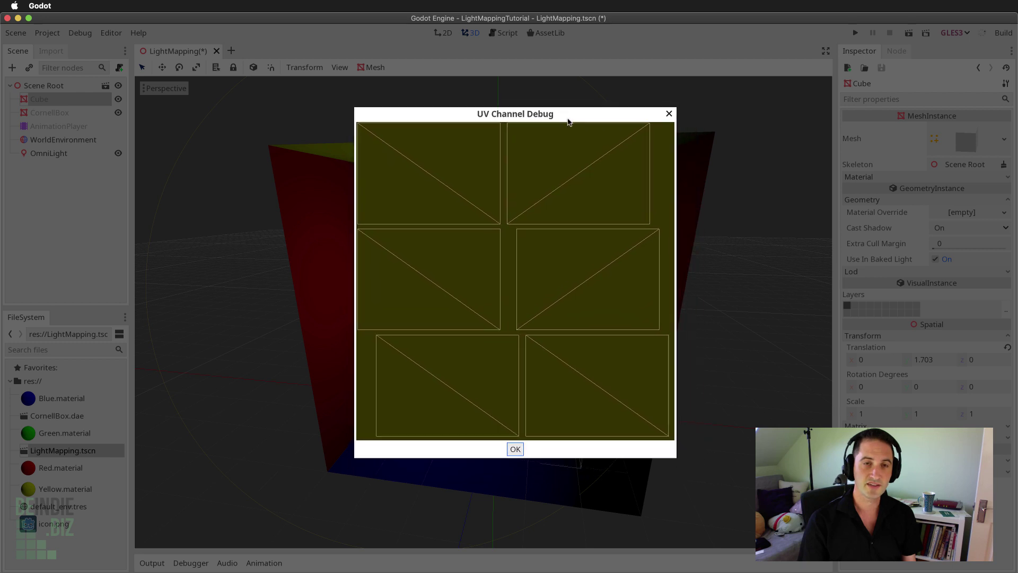
{"action": "left_click_drag", "start_coordinate": [567, 121], "coordinate": [580, 123]}
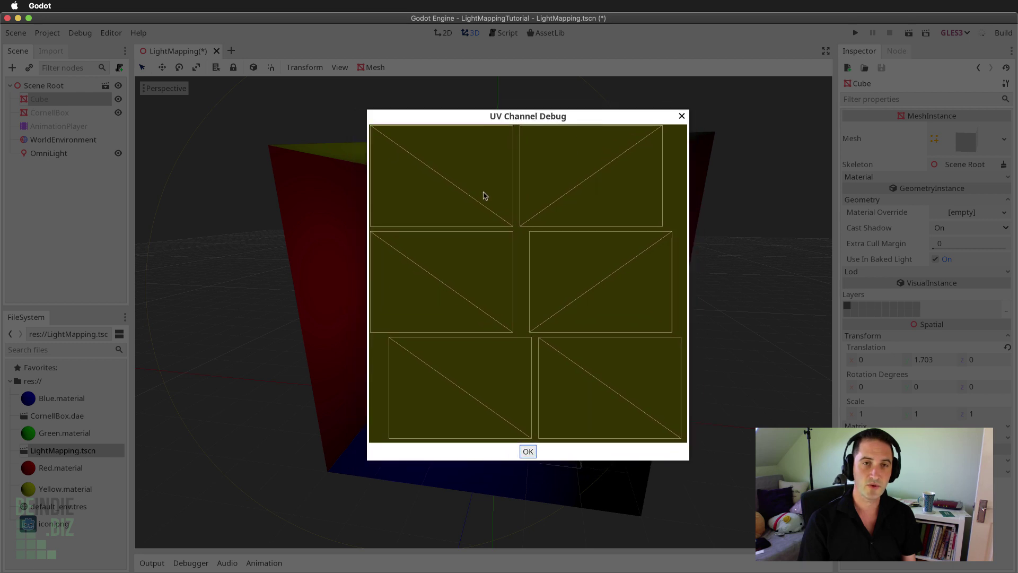
{"action": "left_click", "coordinate": [681, 117]}
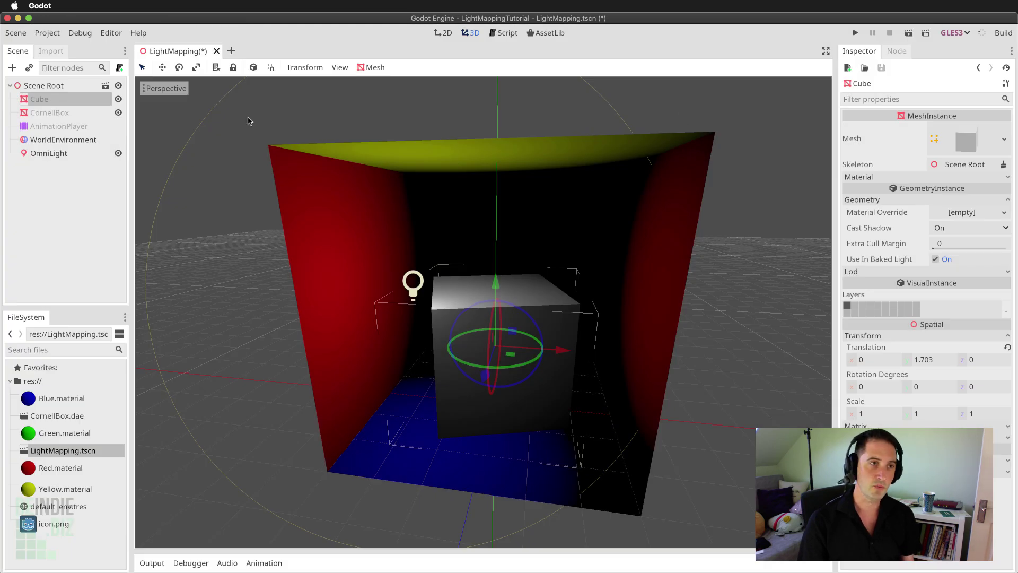
{"action": "left_click", "coordinate": [57, 112]}
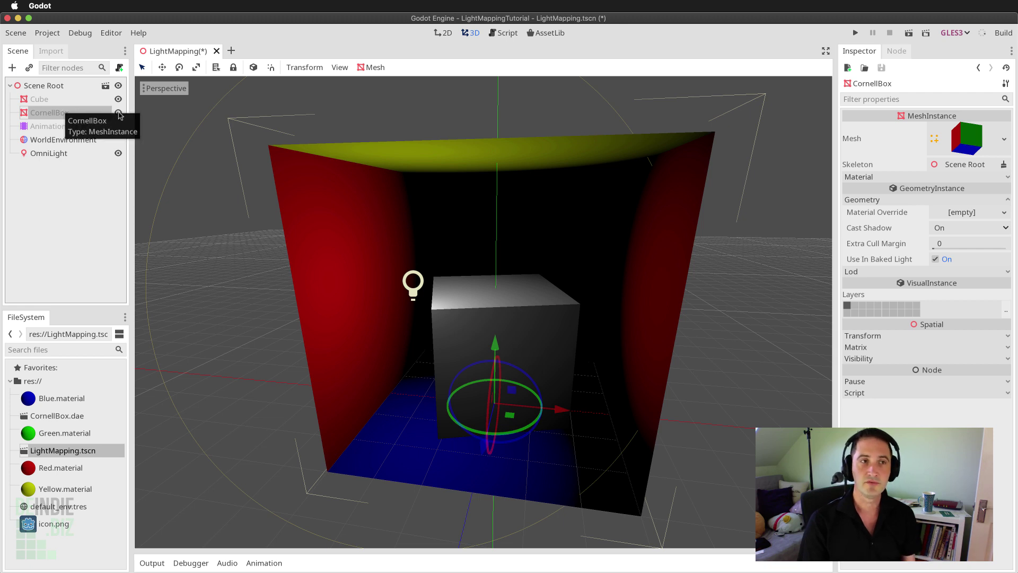
Generate the CornellBox's UV2 lightmap unwrap and verify its non-overlapping UV2 layout
{"action": "left_click", "coordinate": [373, 67]}
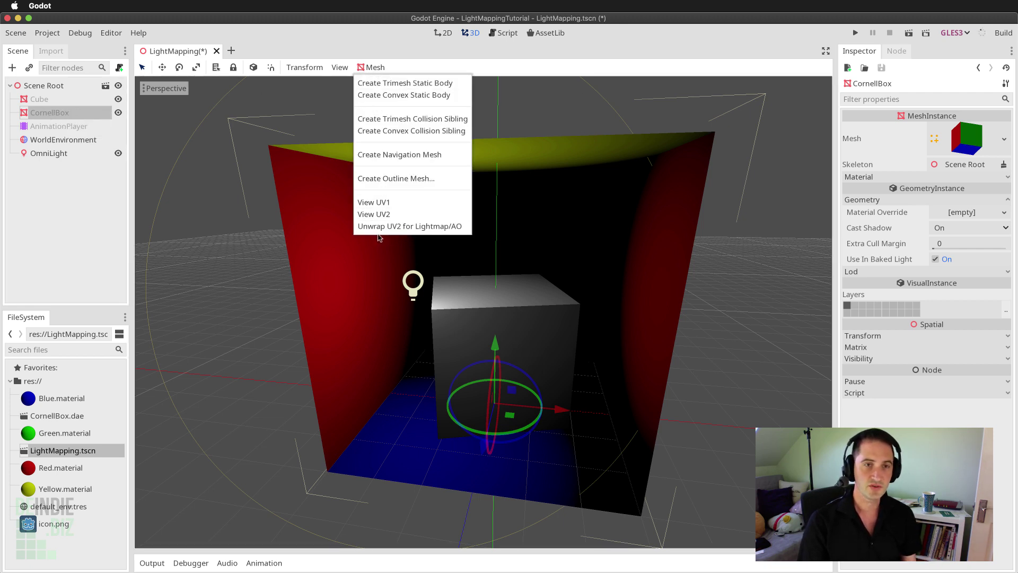
{"action": "left_click", "coordinate": [439, 228]}
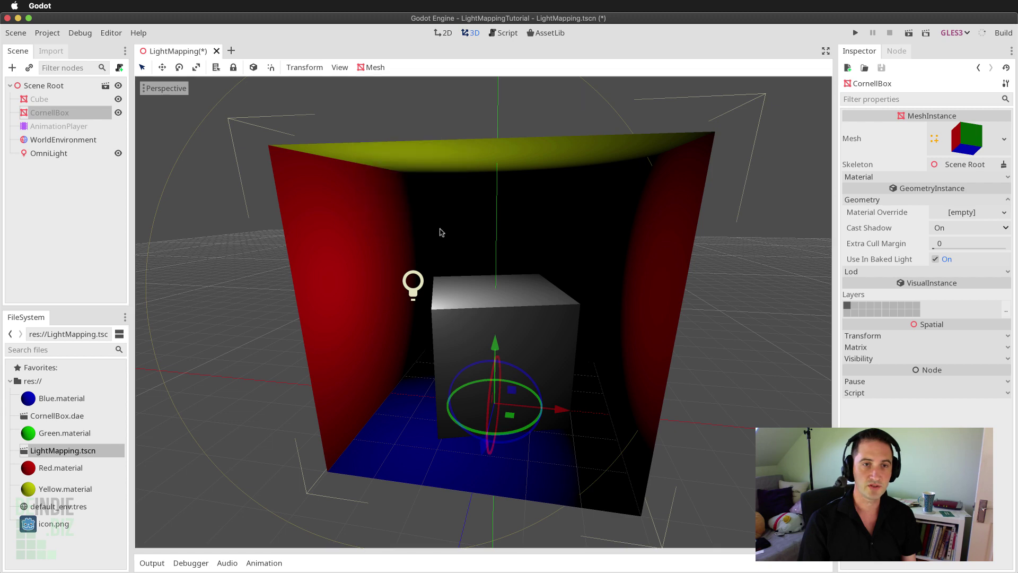
{"action": "left_click", "coordinate": [366, 68]}
{"action": "left_click", "coordinate": [393, 215]}
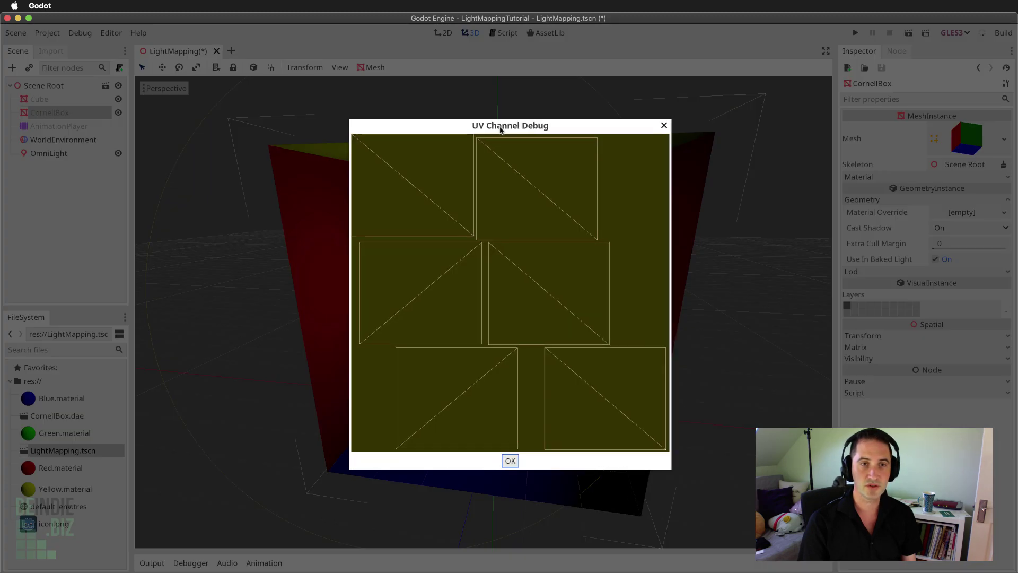
{"action": "left_click", "coordinate": [665, 109]}
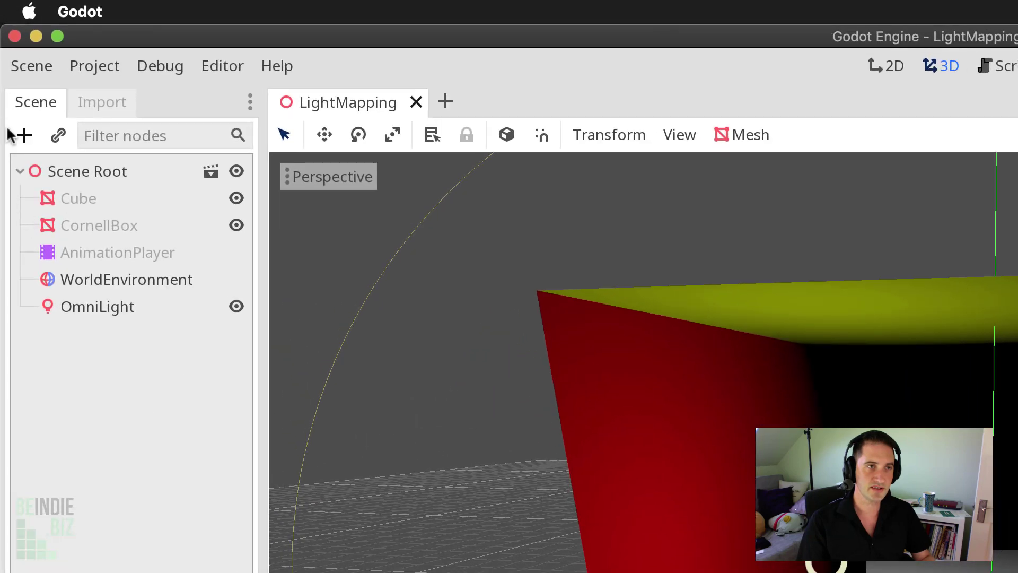
Add a BakedLightmap node under Scene Root, found by searching 'Light'
{"action": "left_click", "coordinate": [25, 136]}
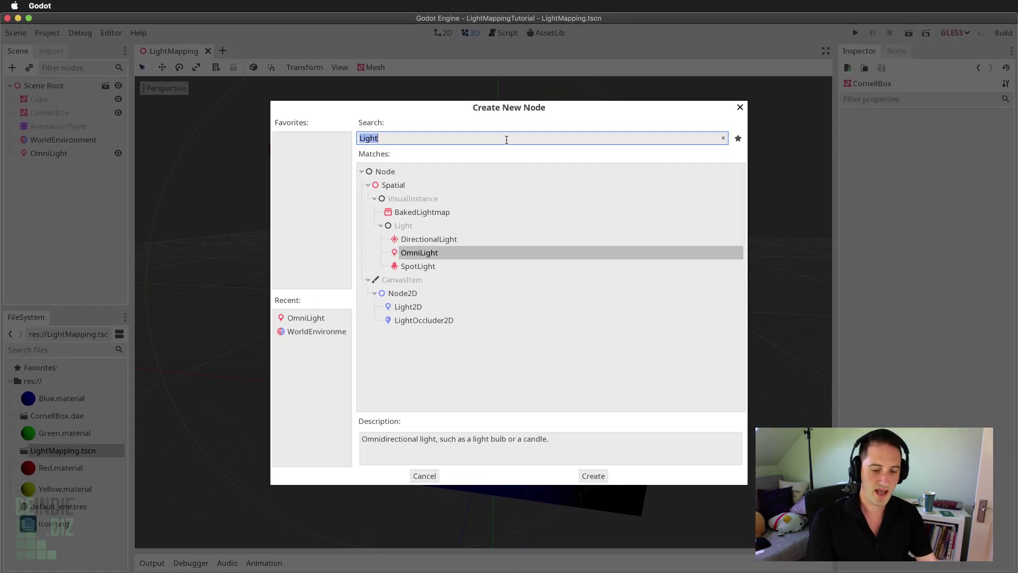
{"action": "type", "text": "Light"}
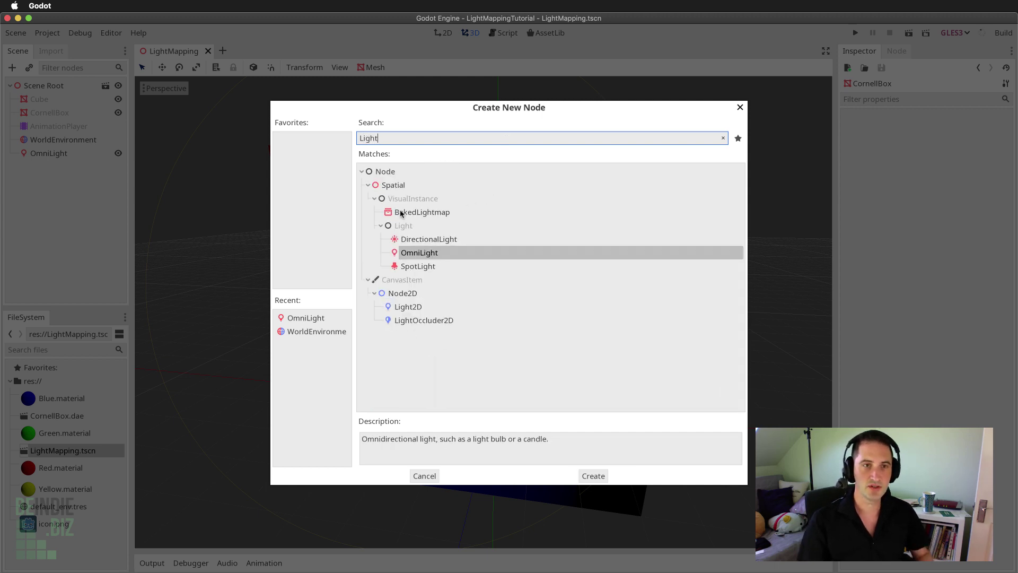
{"action": "left_click", "coordinate": [400, 213]}
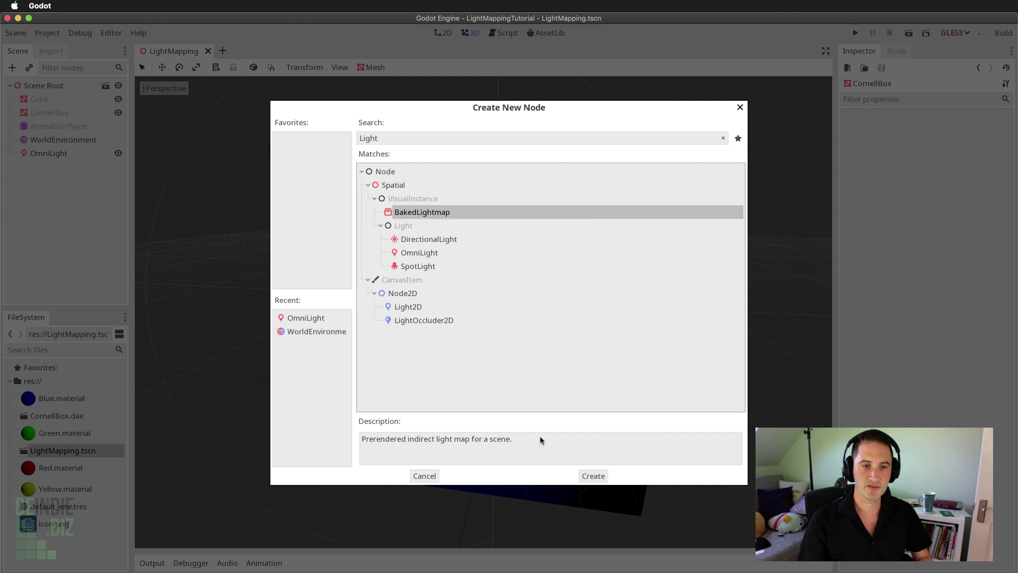
{"action": "left_click", "coordinate": [593, 476]}
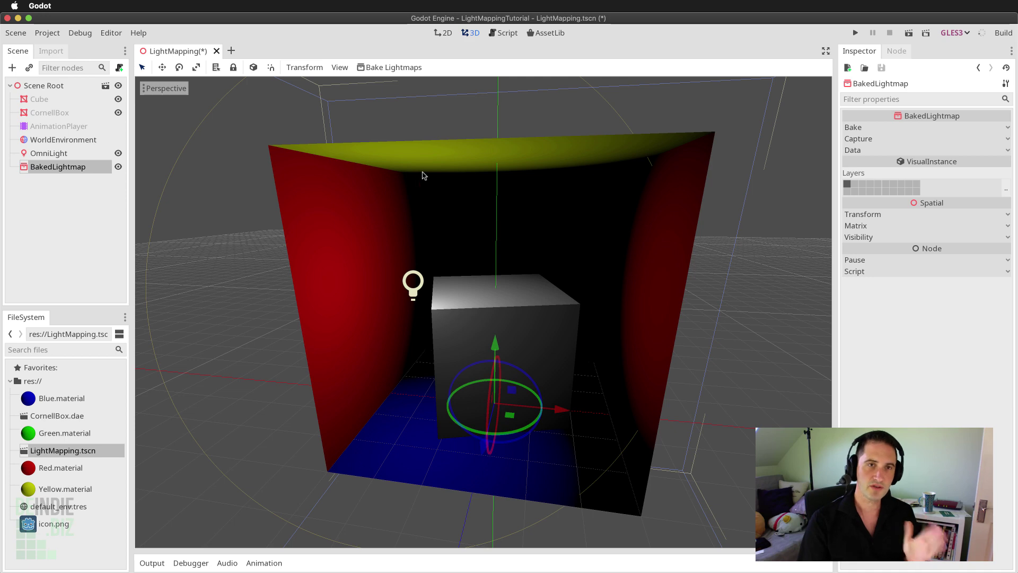
Raise the BakedLightmap bounds to enclose the Cornell box and show its Bake settings (Cell Size 0.25, extents 10)
{"action": "scroll", "coordinate": [427, 177], "scroll_direction": "down", "scroll_amount": 6}
{"action": "scroll", "coordinate": [432, 212], "scroll_direction": "down", "scroll_amount": 4}
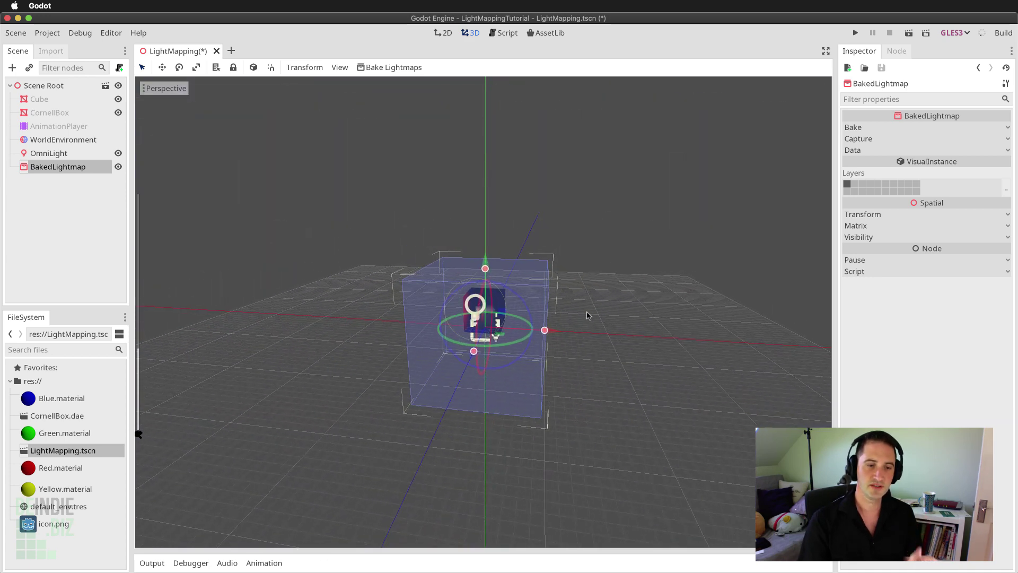
{"action": "mouse_move", "coordinate": [600, 331]}
{"action": "middle_mouse_down"}
{"action": "mouse_move", "coordinate": [583, 329]}
{"action": "mouse_move", "coordinate": [610, 332]}
{"action": "mouse_move", "coordinate": [586, 334]}
{"action": "middle_mouse_up"}
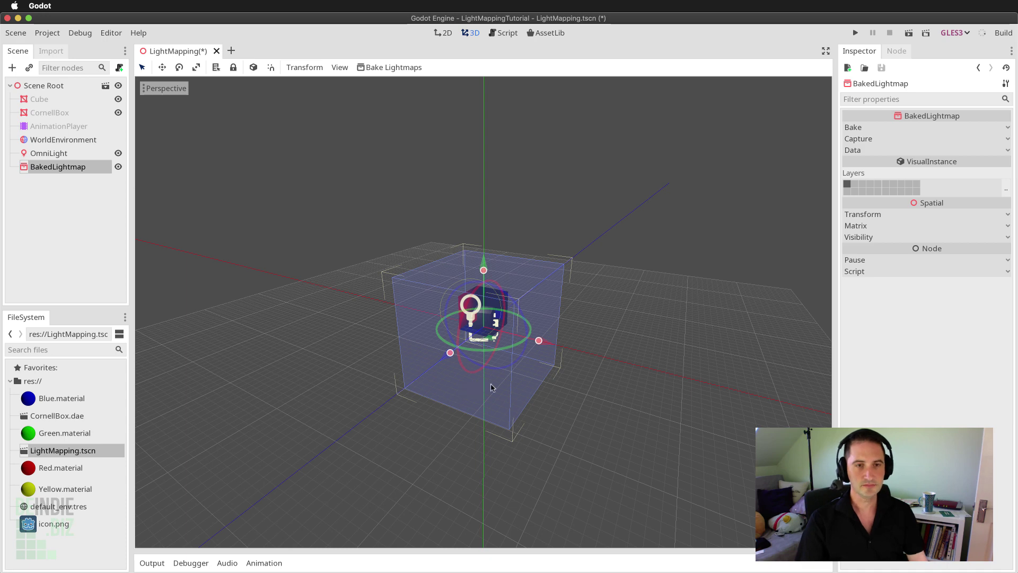
{"action": "middle_click_drag", "start_coordinate": [561, 363], "coordinate": [518, 364]}
{"action": "scroll", "coordinate": [519, 365], "scroll_direction": "up", "scroll_amount": 2}
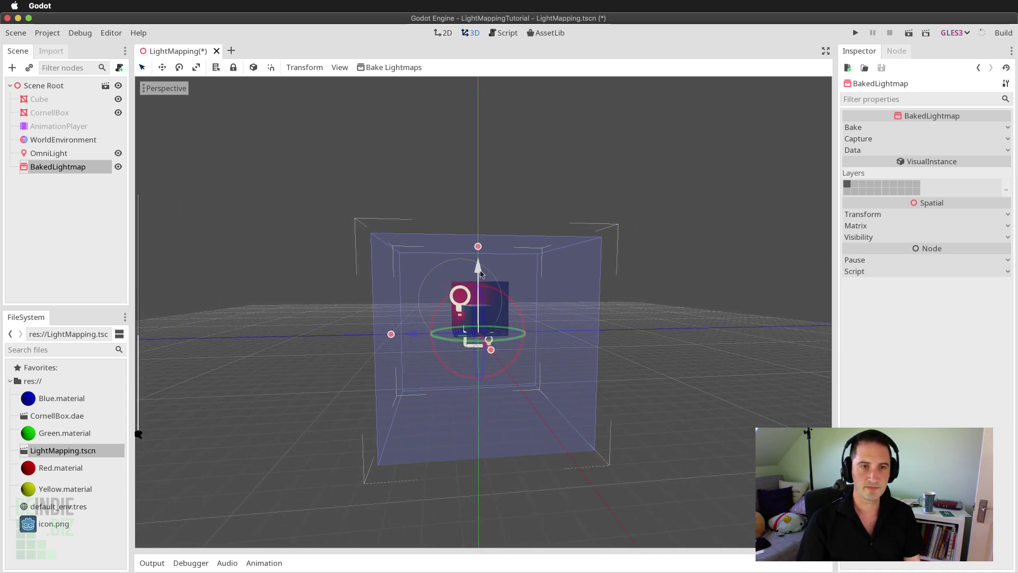
{"action": "left_click_drag", "start_coordinate": [480, 272], "coordinate": [480, 243]}
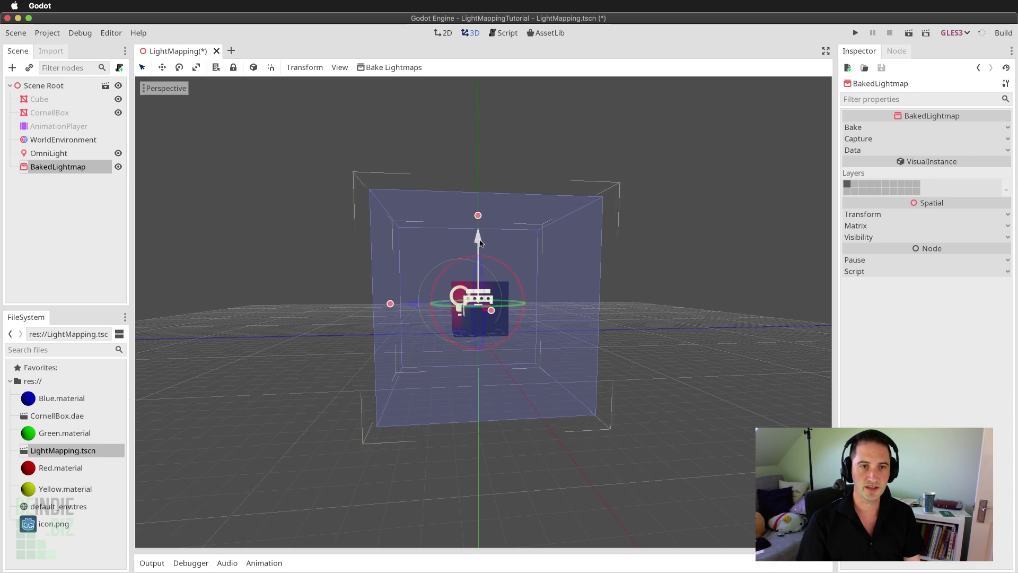
{"action": "middle_click_drag", "start_coordinate": [383, 352], "coordinate": [458, 372]}
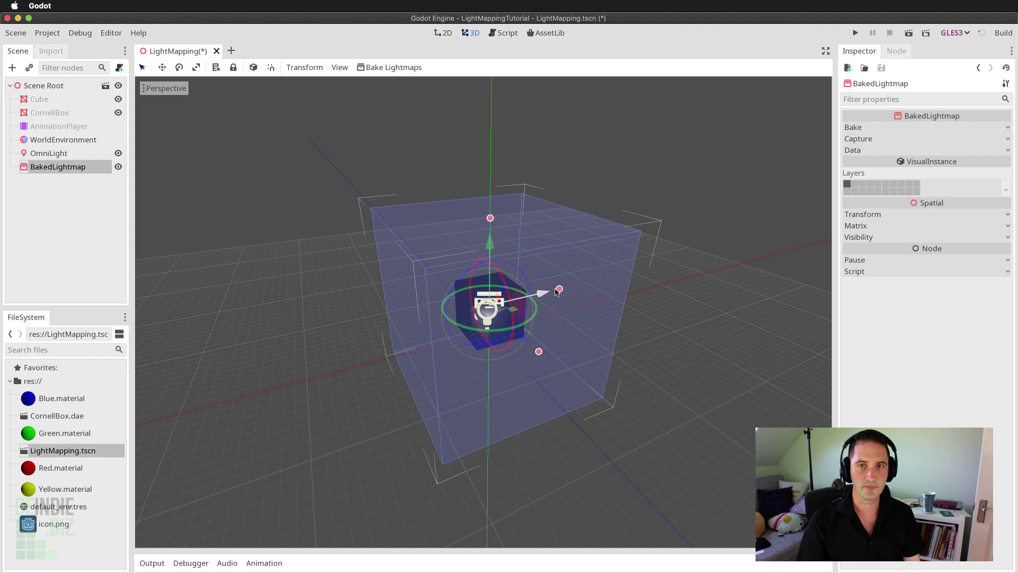
{"action": "left_click", "coordinate": [853, 129]}
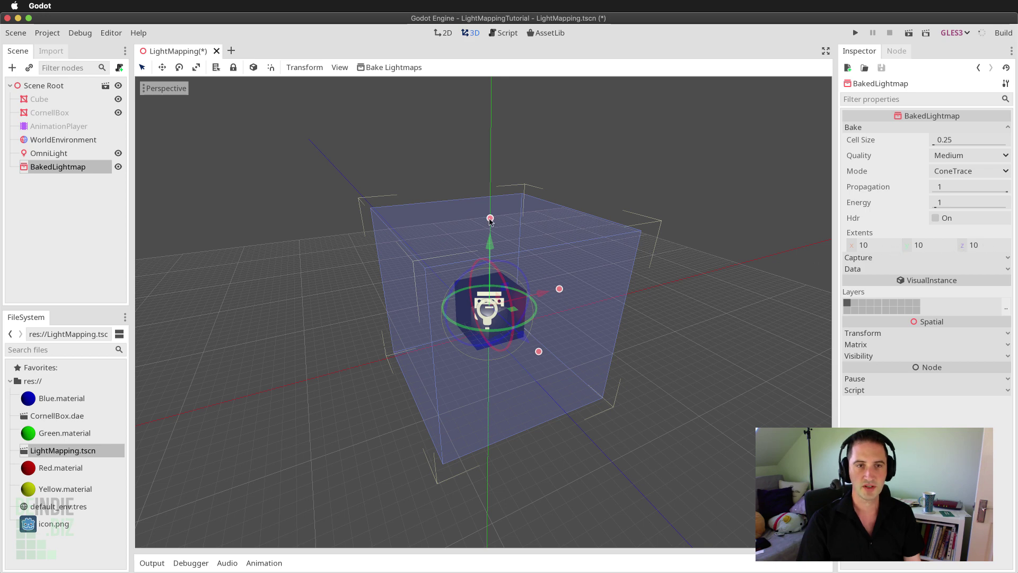
Shrink the BakedLightmap bounds along Z and X and lower their top toward the Cornell box
{"action": "middle_click_drag", "start_coordinate": [550, 424], "coordinate": [578, 347]}
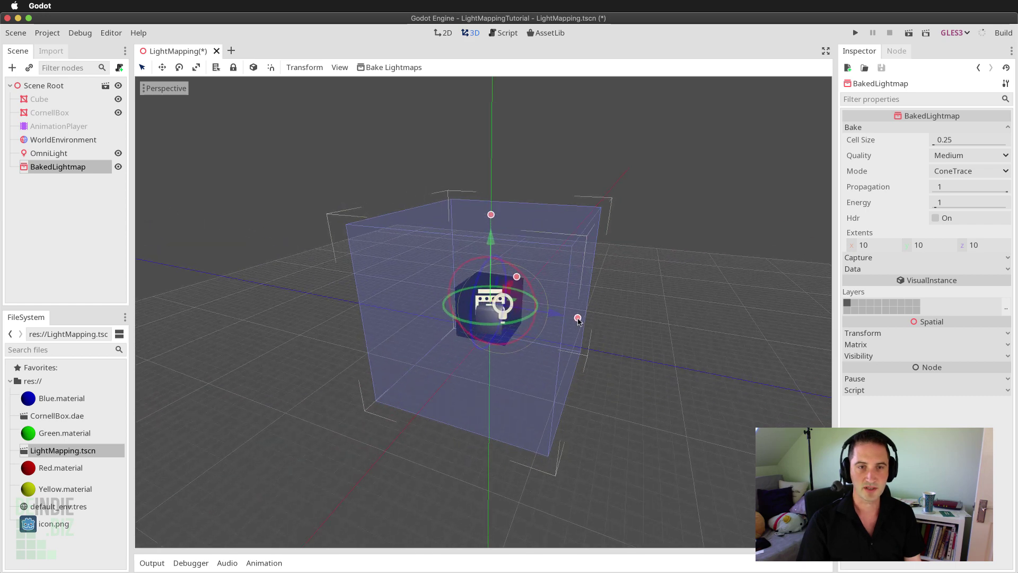
{"action": "left_click_drag", "start_coordinate": [578, 317], "coordinate": [535, 315]}
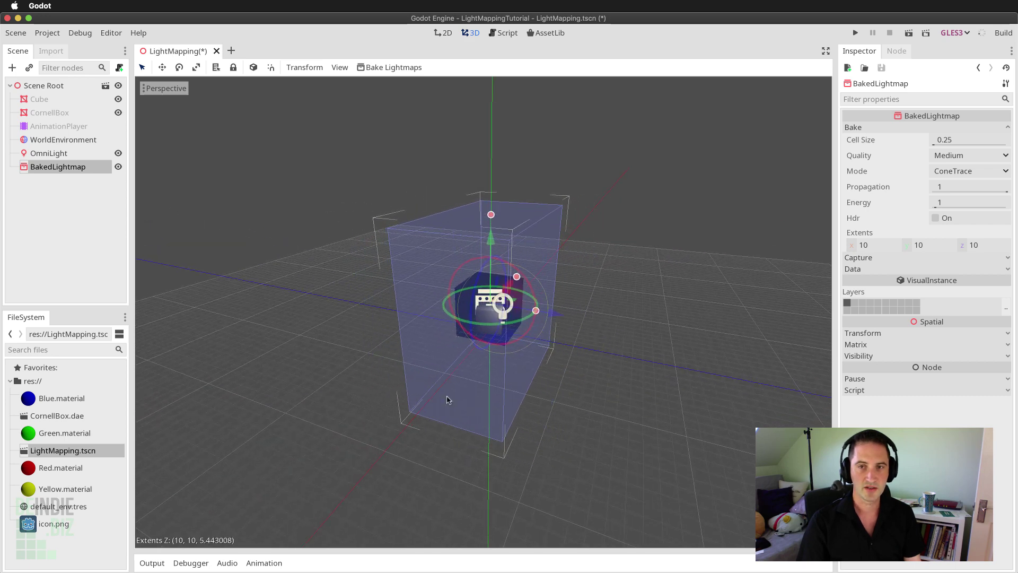
{"action": "middle_click_drag", "start_coordinate": [535, 315], "coordinate": [507, 371]}
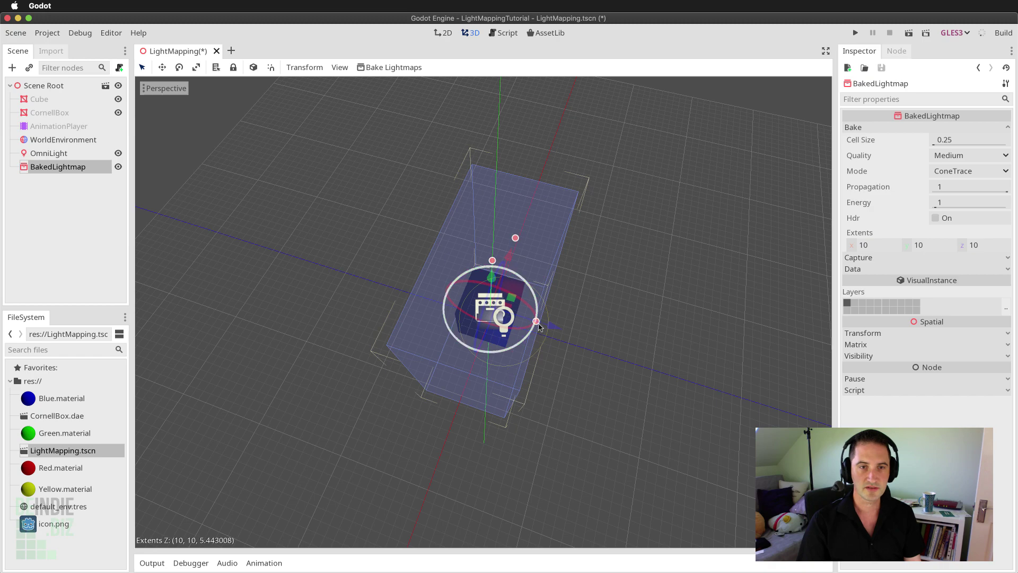
{"action": "left_click_drag", "start_coordinate": [536, 320], "coordinate": [527, 318]}
{"action": "middle_click_drag", "start_coordinate": [587, 435], "coordinate": [537, 377]}
{"action": "left_click_drag", "start_coordinate": [560, 327], "coordinate": [523, 316]}
{"action": "middle_click_drag", "start_coordinate": [431, 412], "coordinate": [466, 413]}
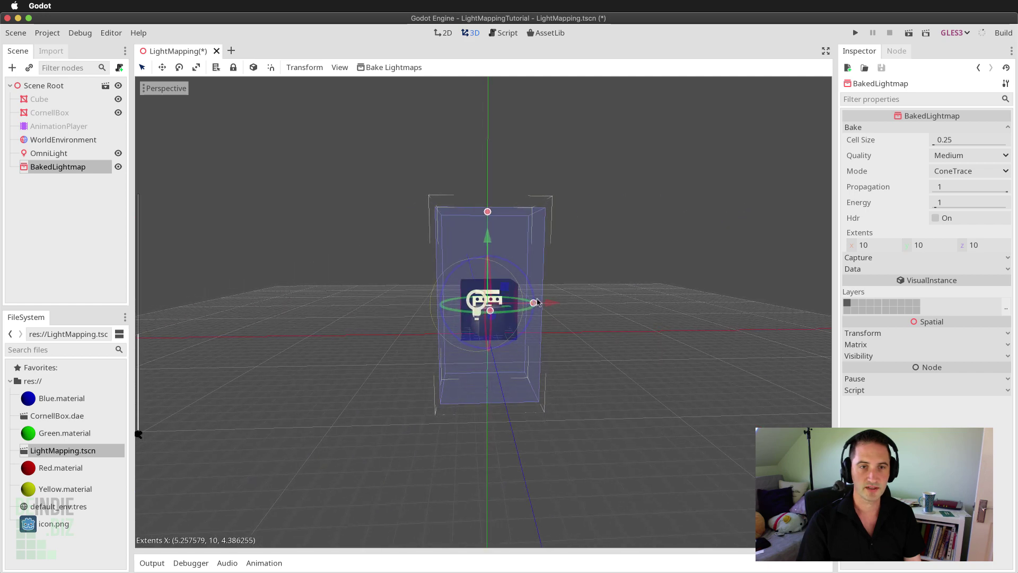
{"action": "left_click_drag", "start_coordinate": [532, 303], "coordinate": [524, 303]}
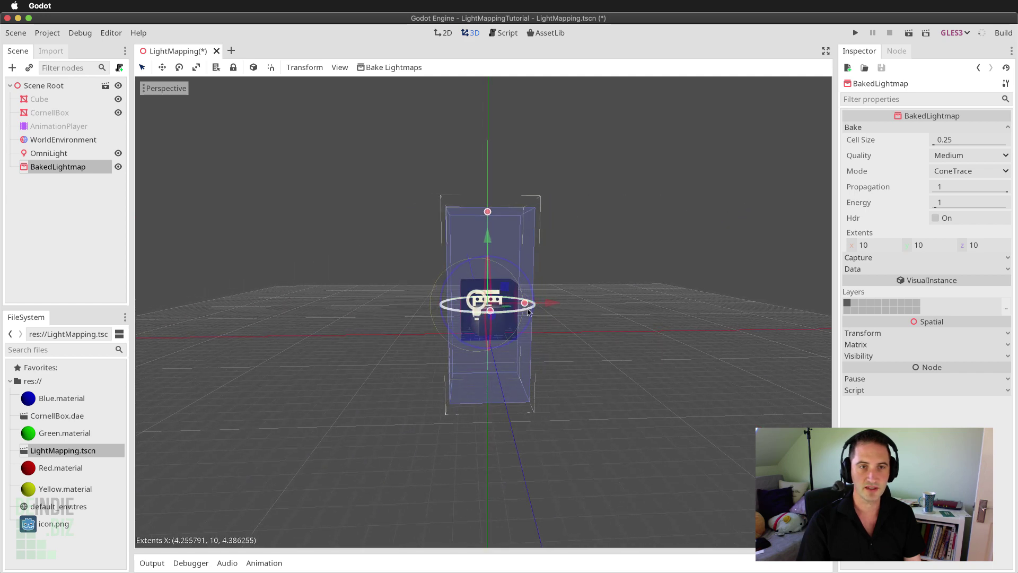
{"action": "left_click_drag", "start_coordinate": [487, 212], "coordinate": [489, 275]}
Fine-tune the bounds' depth, width and top to fit the box, about 3.59 × 3.22 × 3.59
{"action": "middle_click_drag", "start_coordinate": [489, 276], "coordinate": [563, 294]}
{"action": "scroll", "coordinate": [552, 313], "scroll_direction": "up", "scroll_amount": 3}
{"action": "left_click_drag", "start_coordinate": [563, 294], "coordinate": [550, 295]}
{"action": "middle_click_drag", "start_coordinate": [590, 370], "coordinate": [561, 297]}
{"action": "left_click_drag", "start_coordinate": [562, 300], "coordinate": [549, 300]}
{"action": "middle_click_drag", "start_coordinate": [549, 300], "coordinate": [510, 378]}
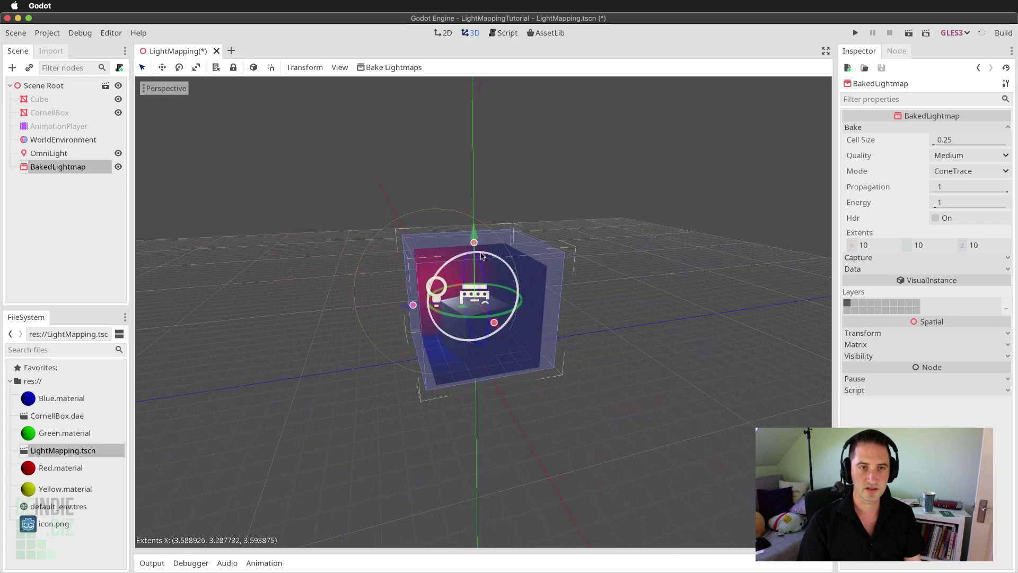
{"action": "left_click_drag", "start_coordinate": [474, 242], "coordinate": [474, 244]}
{"action": "middle_click_drag", "start_coordinate": [400, 381], "coordinate": [482, 398]}
{"action": "scroll", "coordinate": [492, 392], "scroll_direction": "up", "scroll_amount": 5}
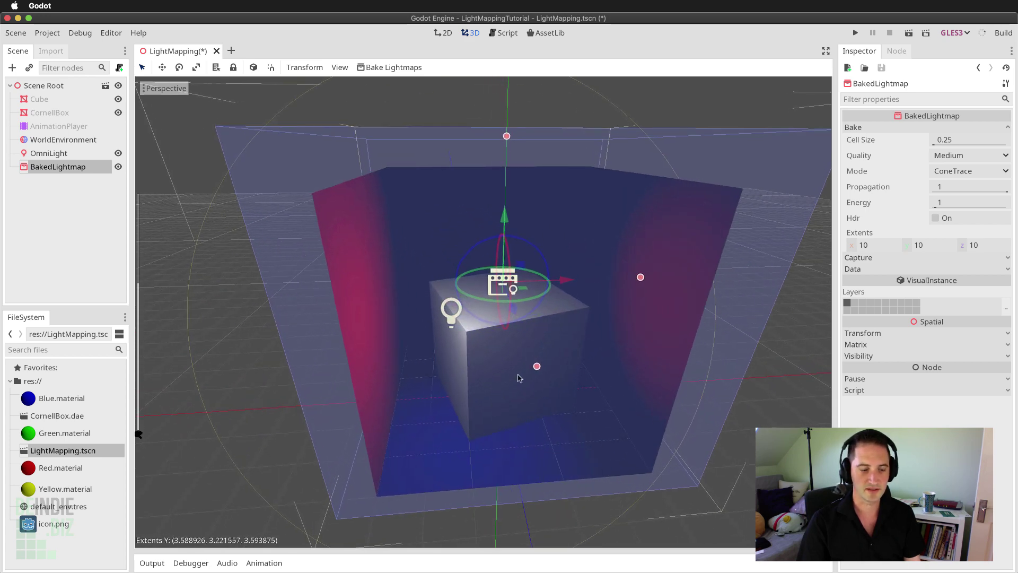
{"action": "middle_click_drag", "start_coordinate": [532, 375], "coordinate": [514, 297]}
{"action": "scroll", "coordinate": [534, 377], "scroll_direction": "up", "scroll_amount": 3}
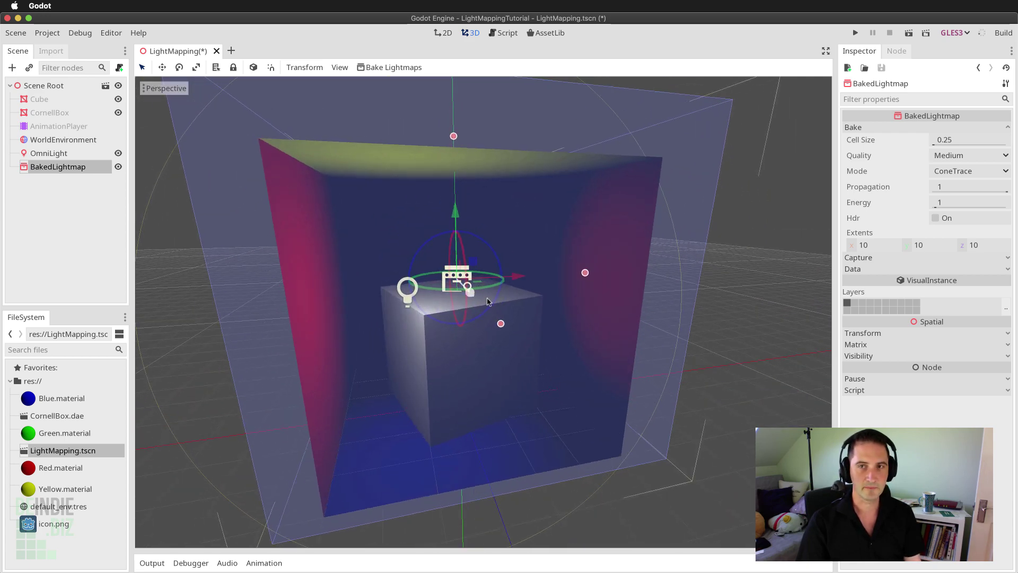
{"action": "scroll", "coordinate": [506, 295], "scroll_direction": "up", "scroll_amount": 1}
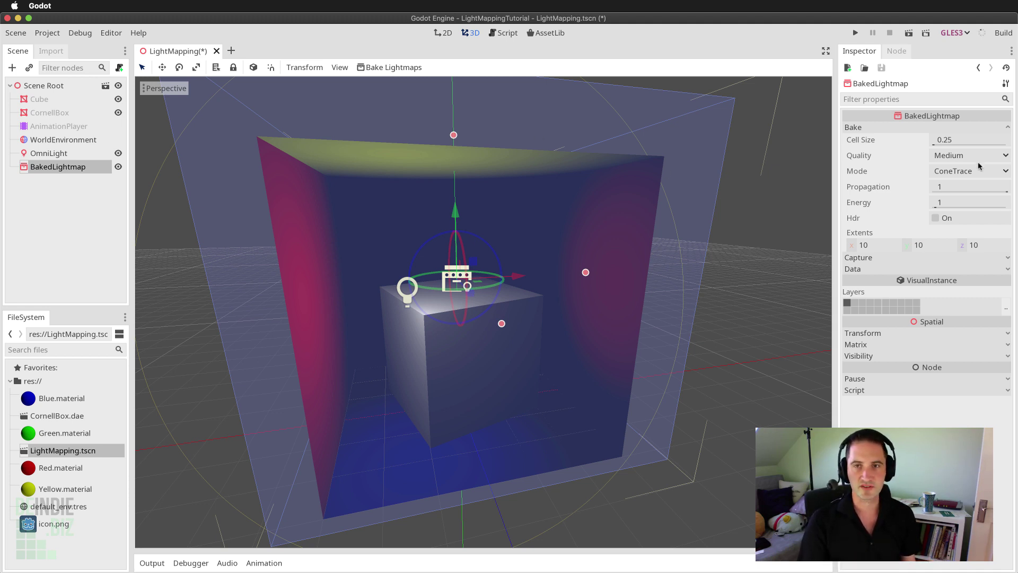
Bake the lightmaps, producing Cube.png and Cube.001.png with wall colours bleeding onto the cube
{"action": "mouse_move", "coordinate": [948, 210]}
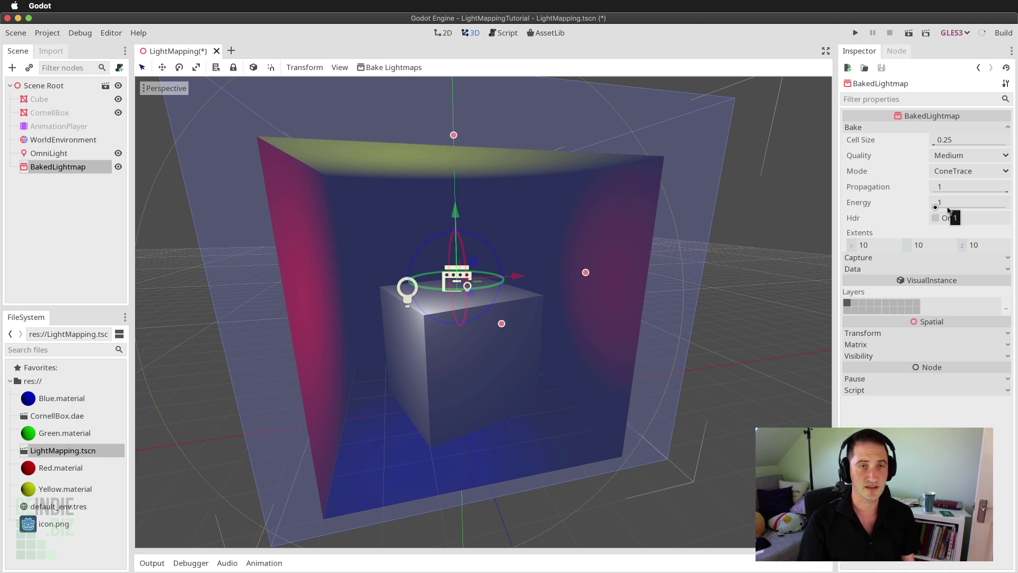
{"action": "left_click", "coordinate": [381, 69]}
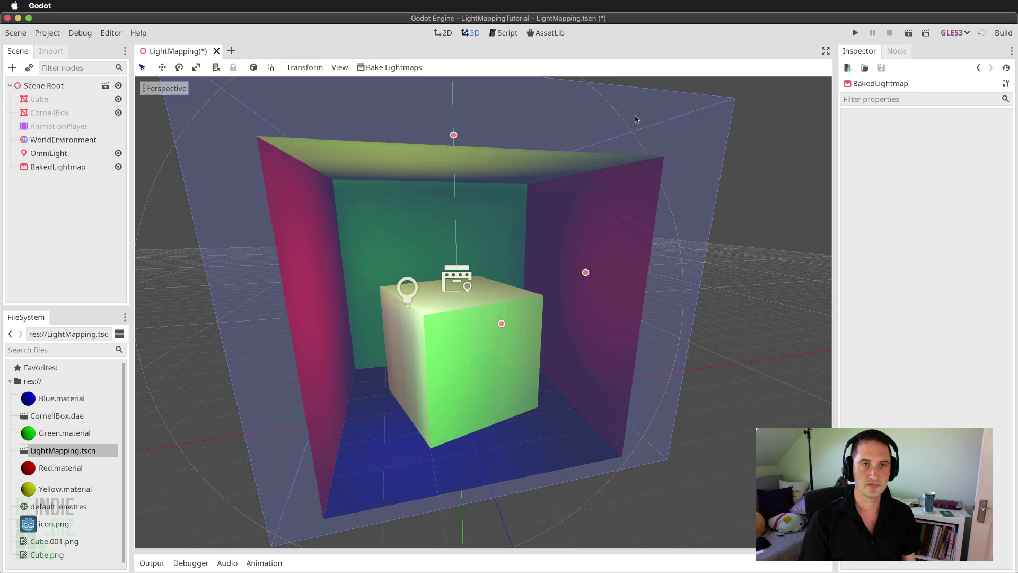
Hide the BakedLightmap bounds and view the baked Cornell box from several front angles
{"action": "left_click", "coordinate": [118, 166]}
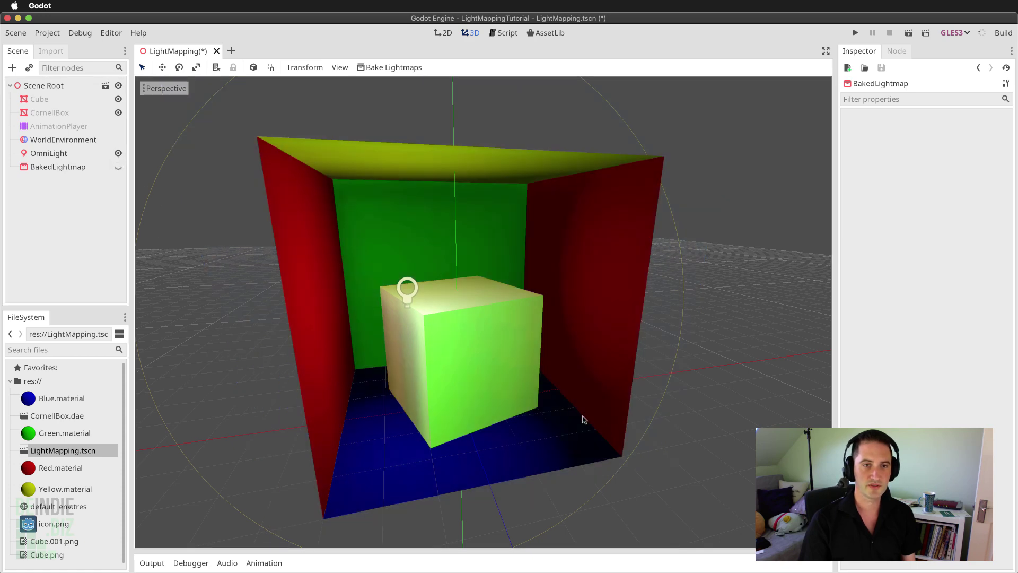
{"action": "mouse_move", "coordinate": [584, 418]}
{"action": "middle_mouse_down"}
{"action": "mouse_move", "coordinate": [488, 411]}
{"action": "mouse_move", "coordinate": [590, 408]}
{"action": "mouse_move", "coordinate": [567, 415]}
{"action": "middle_mouse_up"}
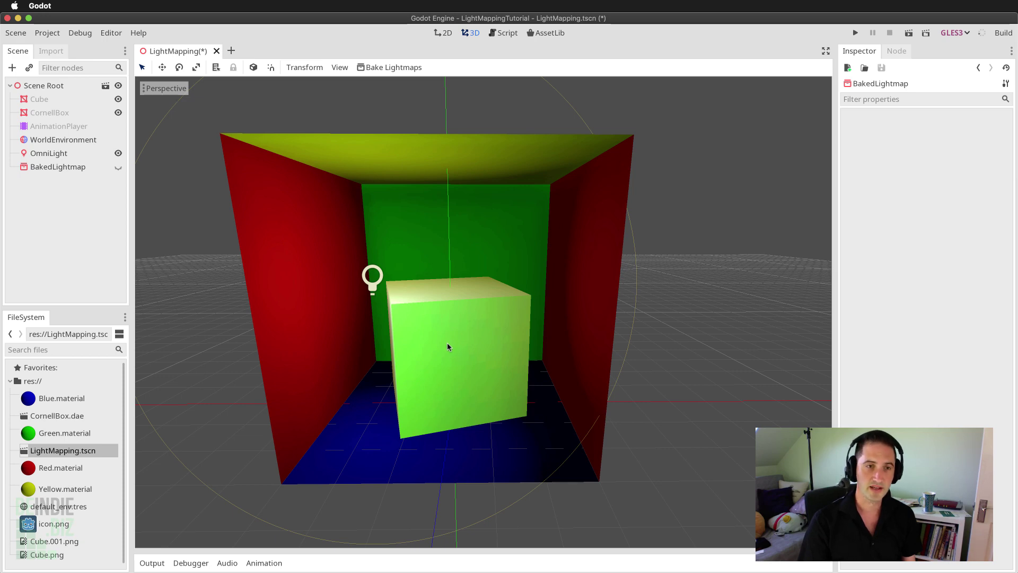
{"action": "mouse_move", "coordinate": [447, 345]}
{"action": "middle_mouse_down"}
{"action": "mouse_move", "coordinate": [463, 334]}
{"action": "mouse_move", "coordinate": [450, 337]}
{"action": "middle_mouse_up"}
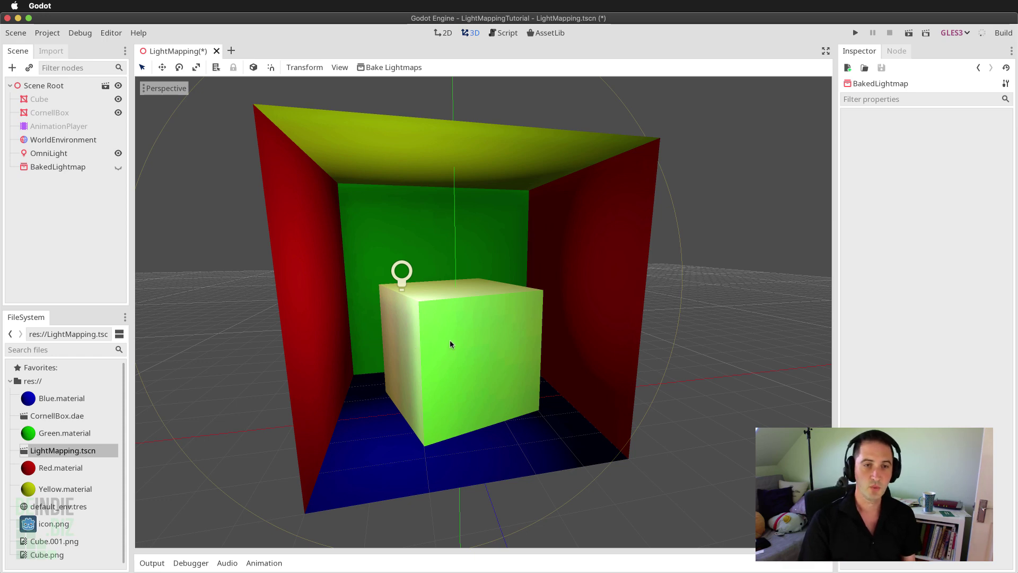
{"action": "middle_click_drag", "start_coordinate": [449, 340], "coordinate": [436, 347]}
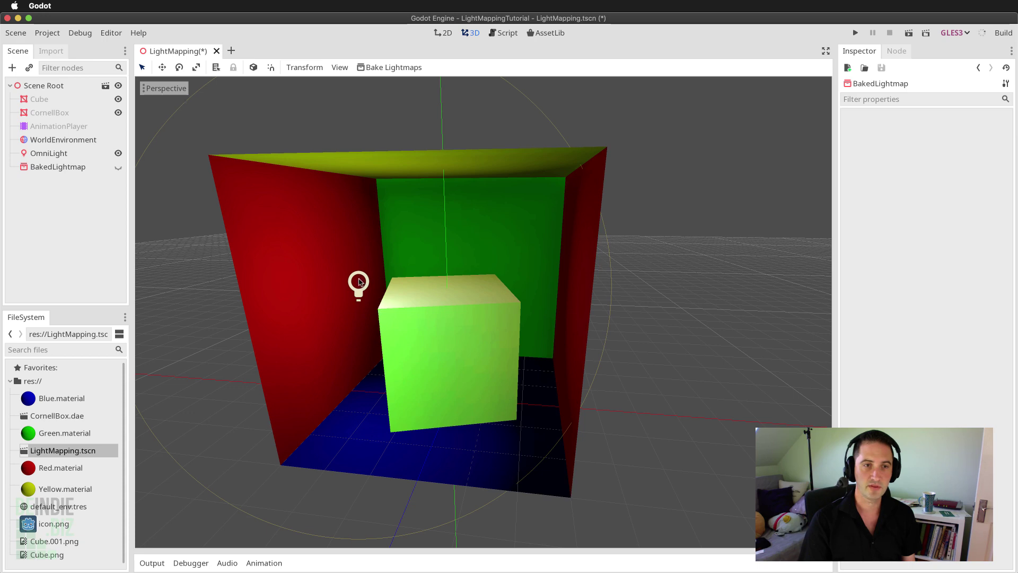
{"action": "middle_click_drag", "start_coordinate": [660, 324], "coordinate": [549, 344]}
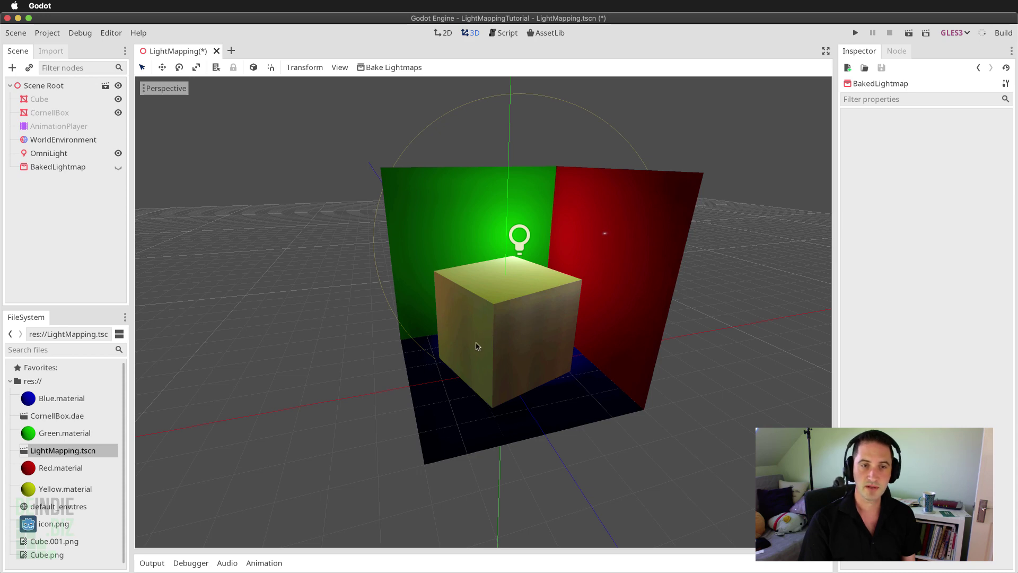
{"action": "middle_click_drag", "start_coordinate": [476, 345], "coordinate": [498, 339]}
{"action": "scroll", "coordinate": [499, 346], "scroll_direction": "up", "scroll_amount": 3}
{"action": "middle_click_drag", "start_coordinate": [461, 357], "coordinate": [437, 344]}
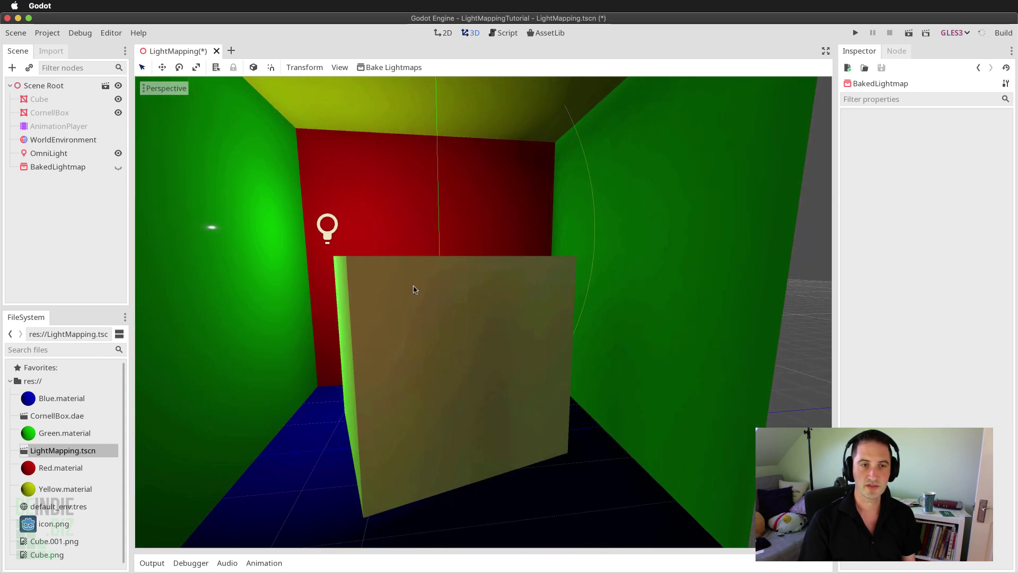
{"action": "middle_click_drag", "start_coordinate": [444, 371], "coordinate": [451, 396]}
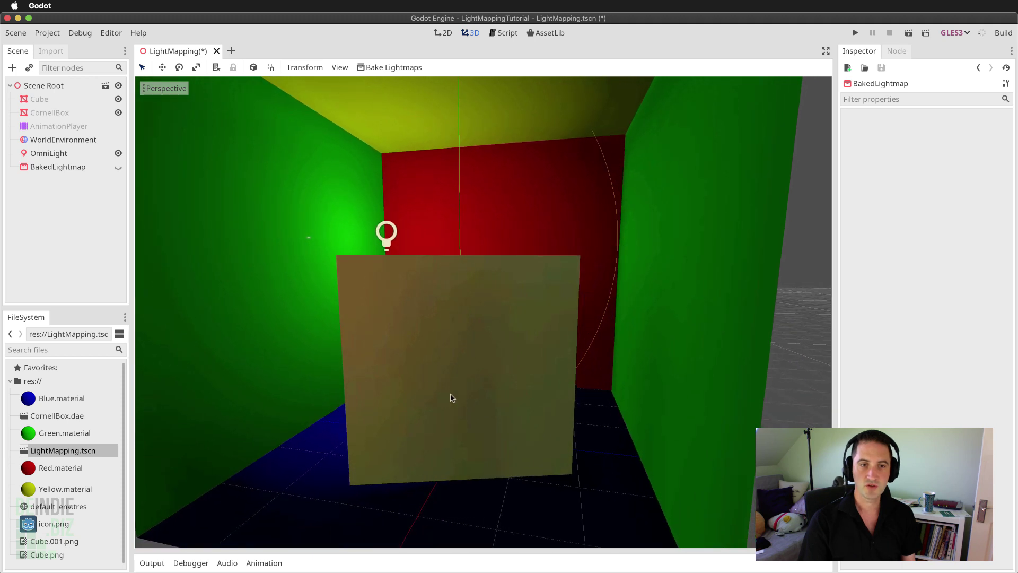
{"action": "scroll", "coordinate": [471, 388], "scroll_direction": "up", "scroll_amount": 1}
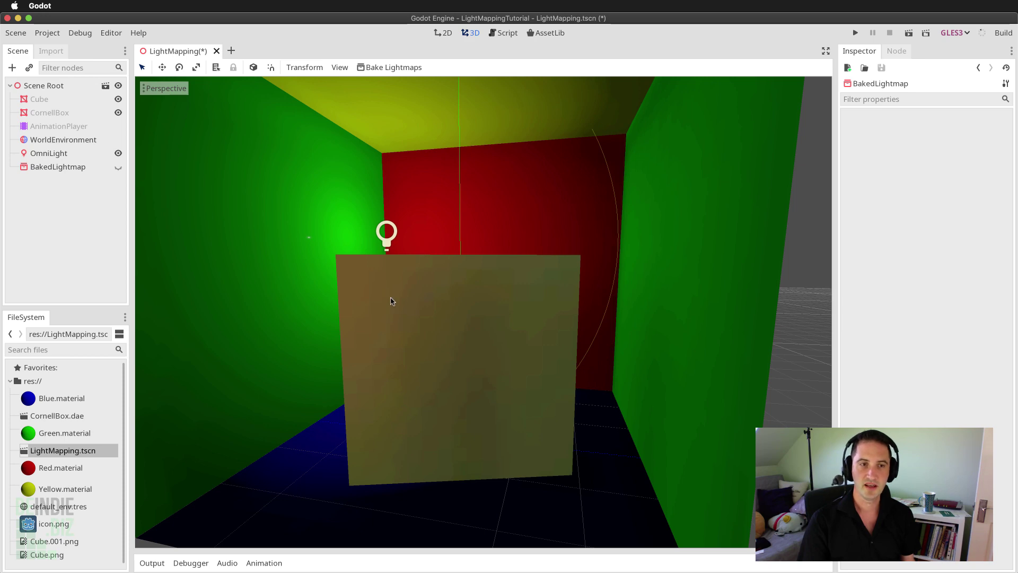
{"action": "middle_click_drag", "start_coordinate": [392, 301], "coordinate": [467, 351]}
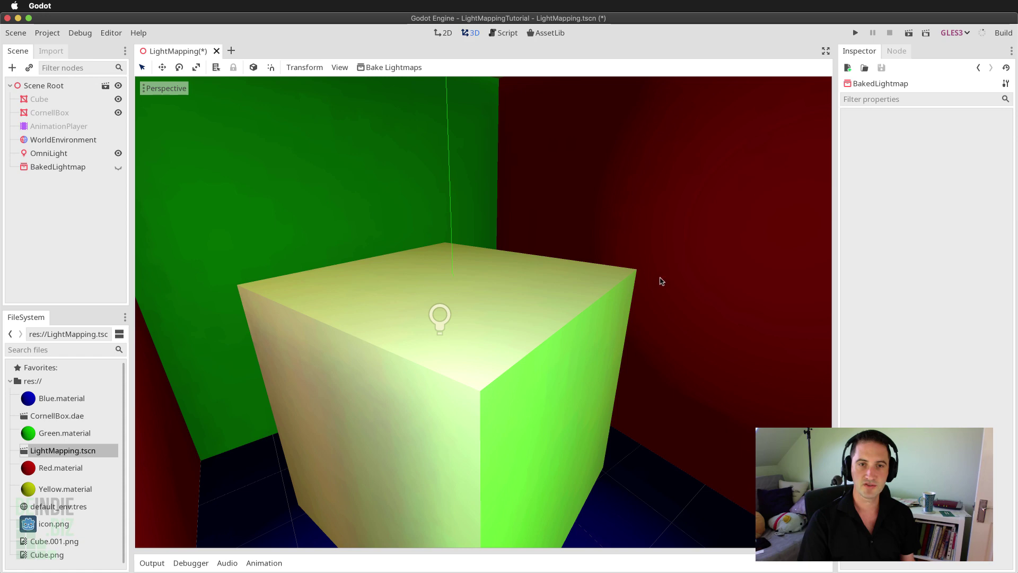
Inspect the green-tinted cube and softly lit red, green and yellow walls from other sides
{"action": "middle_click_drag", "start_coordinate": [584, 349], "coordinate": [475, 377]}
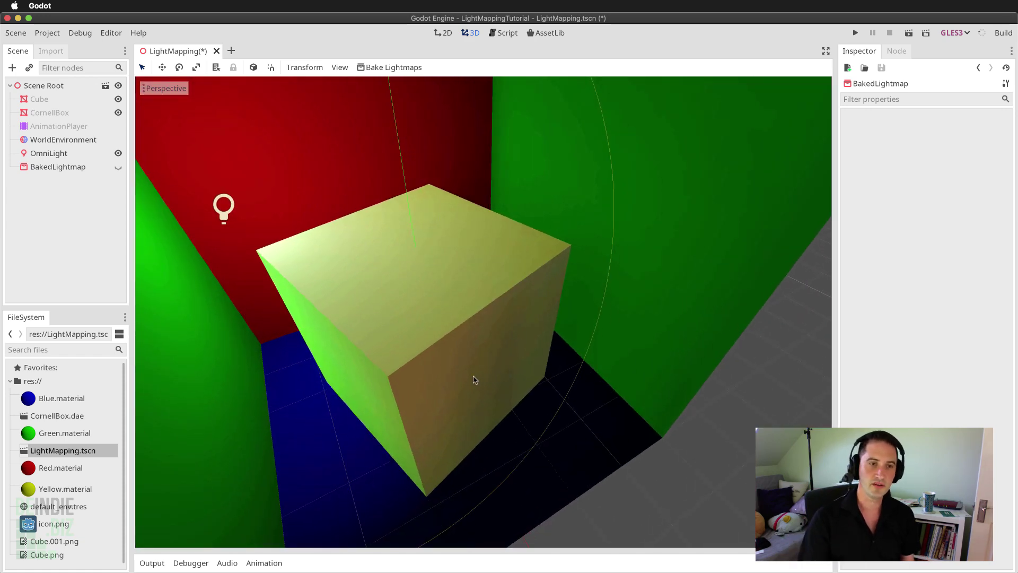
{"action": "middle_click_drag", "start_coordinate": [426, 387], "coordinate": [436, 357]}
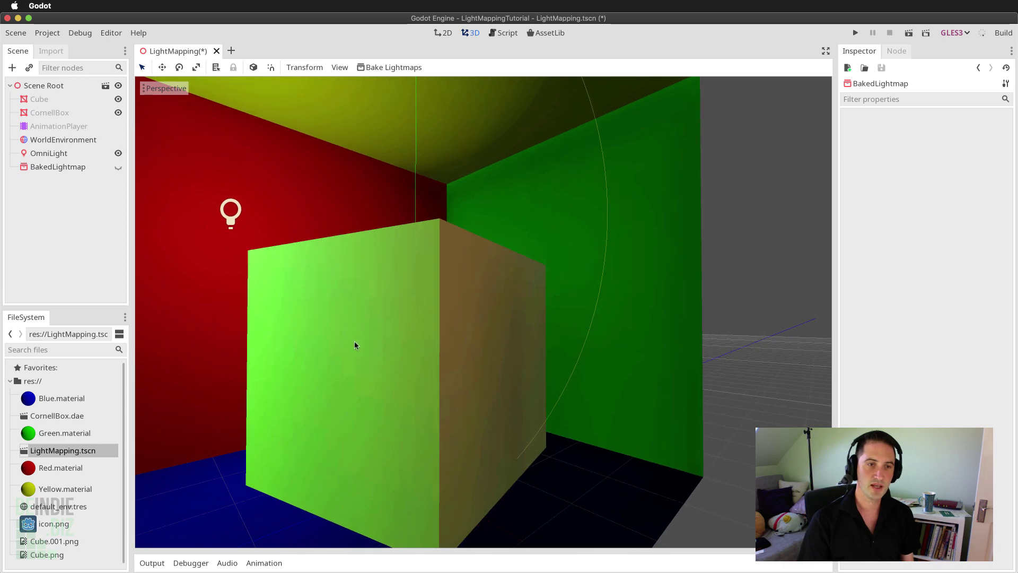
{"action": "middle_click_drag", "start_coordinate": [348, 309], "coordinate": [325, 332]}
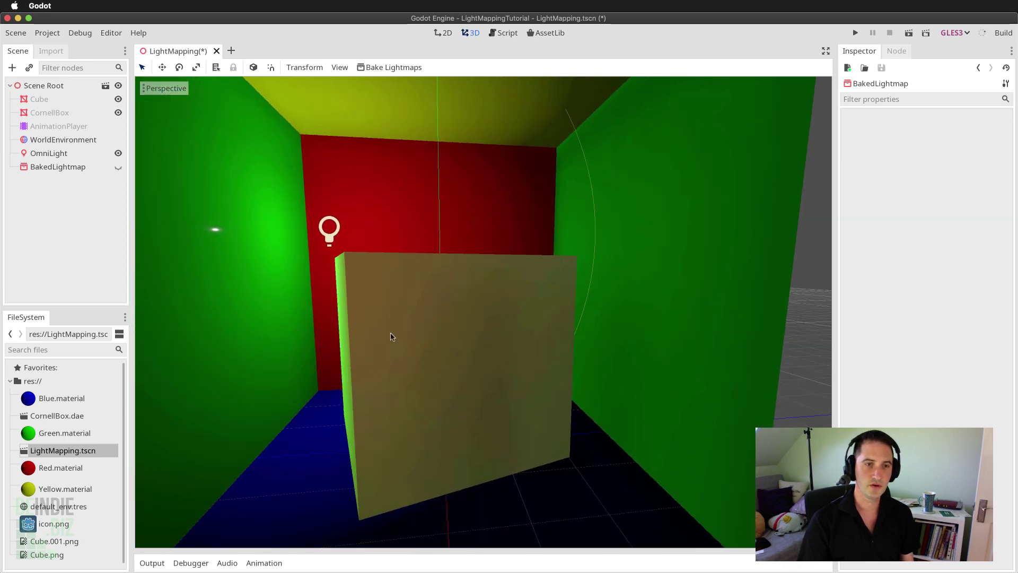
{"action": "middle_click_drag", "start_coordinate": [252, 346], "coordinate": [259, 342]}
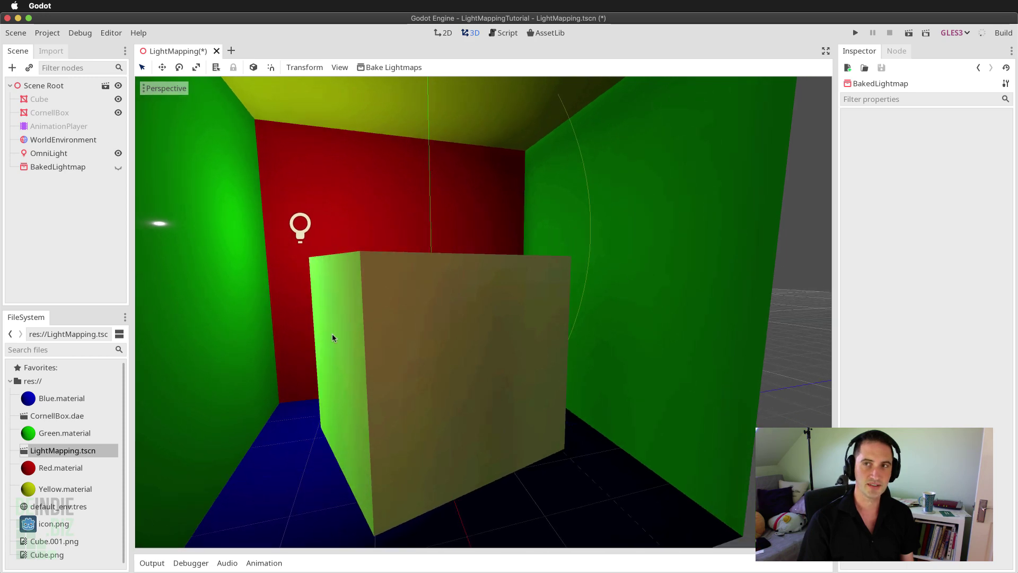
{"action": "middle_click_drag", "start_coordinate": [630, 339], "coordinate": [554, 346]}
{"action": "middle_click_drag", "start_coordinate": [620, 356], "coordinate": [658, 371]}
{"action": "scroll", "coordinate": [541, 369], "scroll_direction": "down", "scroll_amount": 10}
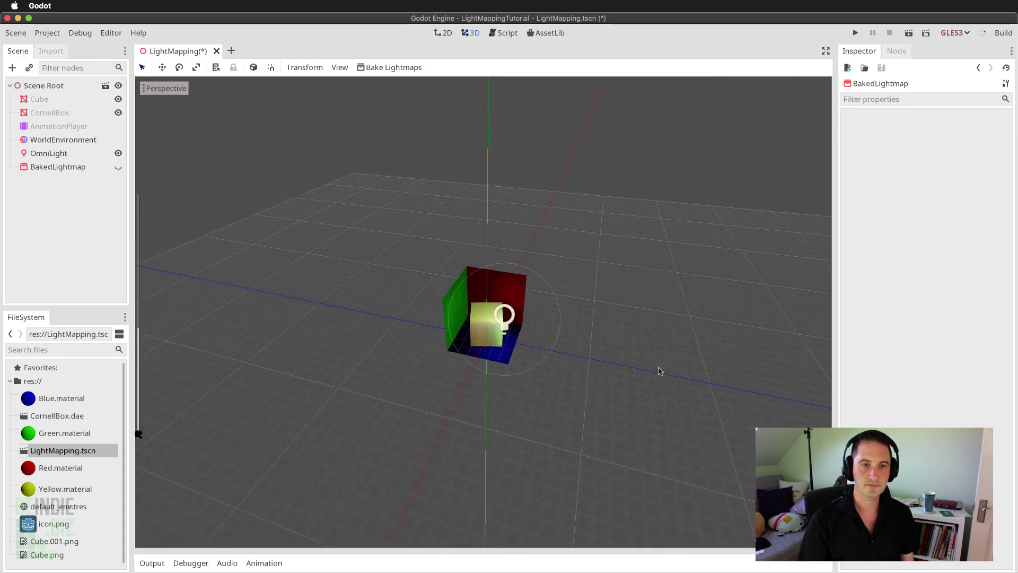
{"action": "scroll", "coordinate": [539, 375], "scroll_direction": "up", "scroll_amount": 10}
{"action": "scroll", "coordinate": [517, 369], "scroll_direction": "down", "scroll_amount": 5}
{"action": "mouse_move", "coordinate": [516, 369]}
{"action": "middle_mouse_down"}
{"action": "mouse_move", "coordinate": [467, 364]}
{"action": "mouse_move", "coordinate": [466, 341]}
{"action": "mouse_move", "coordinate": [507, 350]}
{"action": "mouse_move", "coordinate": [498, 377]}
{"action": "mouse_move", "coordinate": [510, 378]}
{"action": "middle_mouse_up"}
{"action": "scroll", "coordinate": [481, 329], "scroll_direction": "up", "scroll_amount": 3}
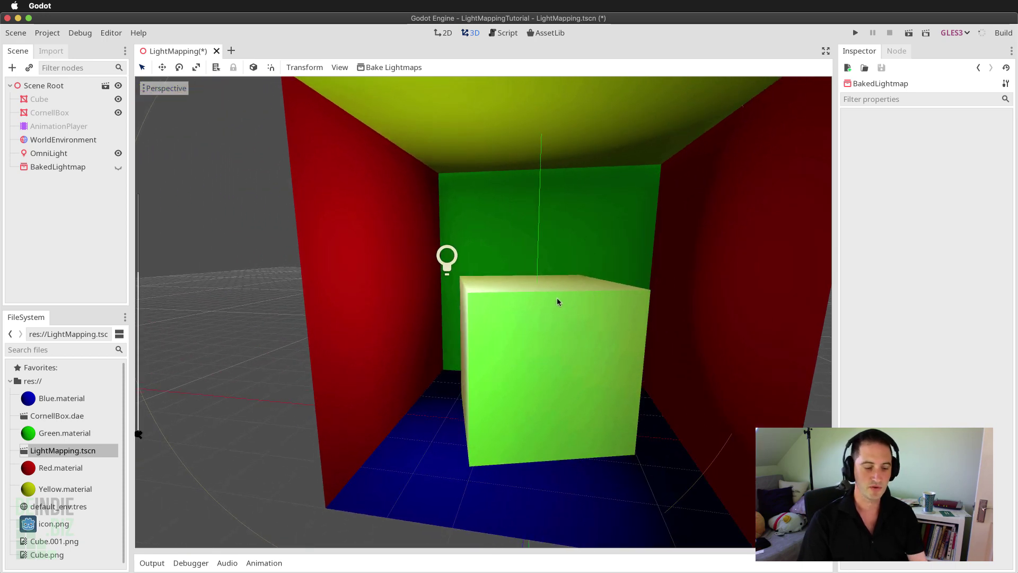
{"action": "middle_click_drag", "start_coordinate": [557, 302], "coordinate": [533, 297]}
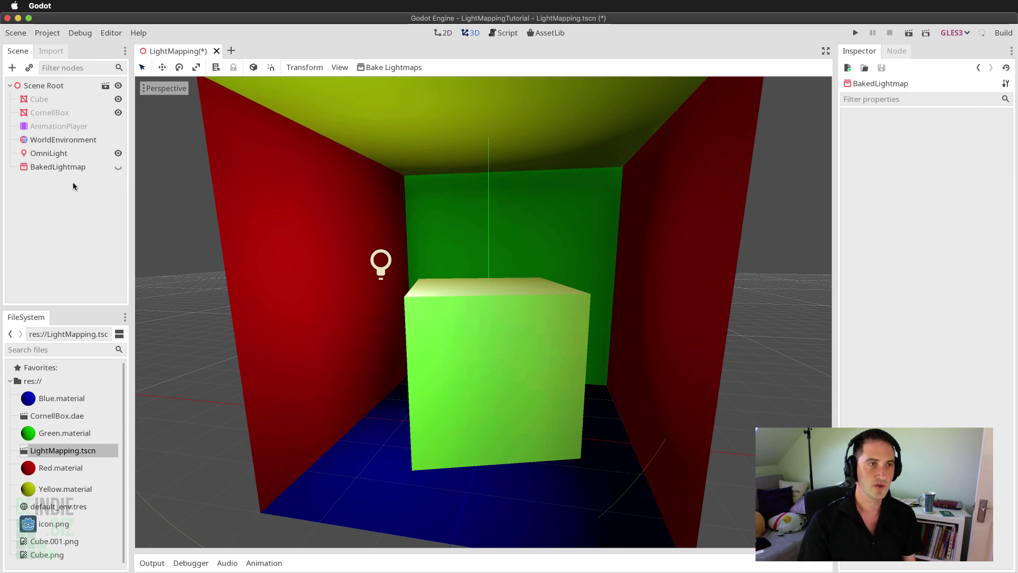
Select the BakedLightmap and set its bake quality to High
{"action": "left_click", "coordinate": [103, 169]}
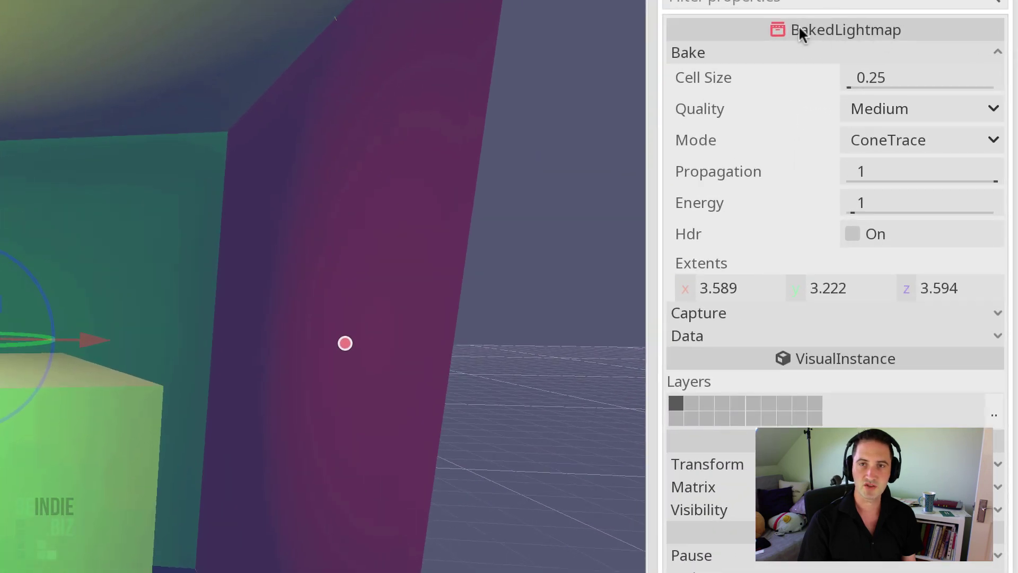
{"action": "left_click", "coordinate": [872, 106]}
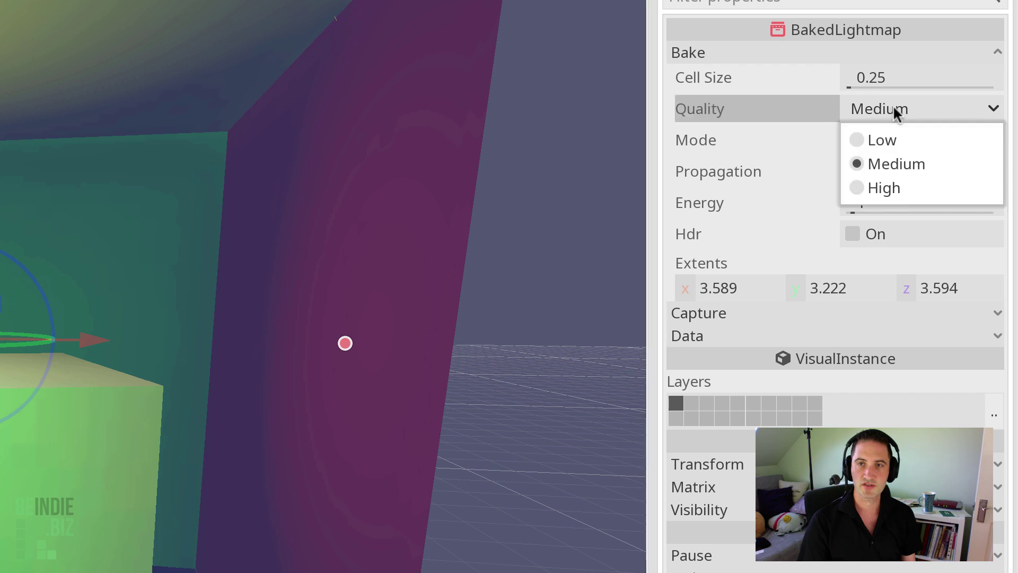
{"action": "left_click", "coordinate": [875, 186]}
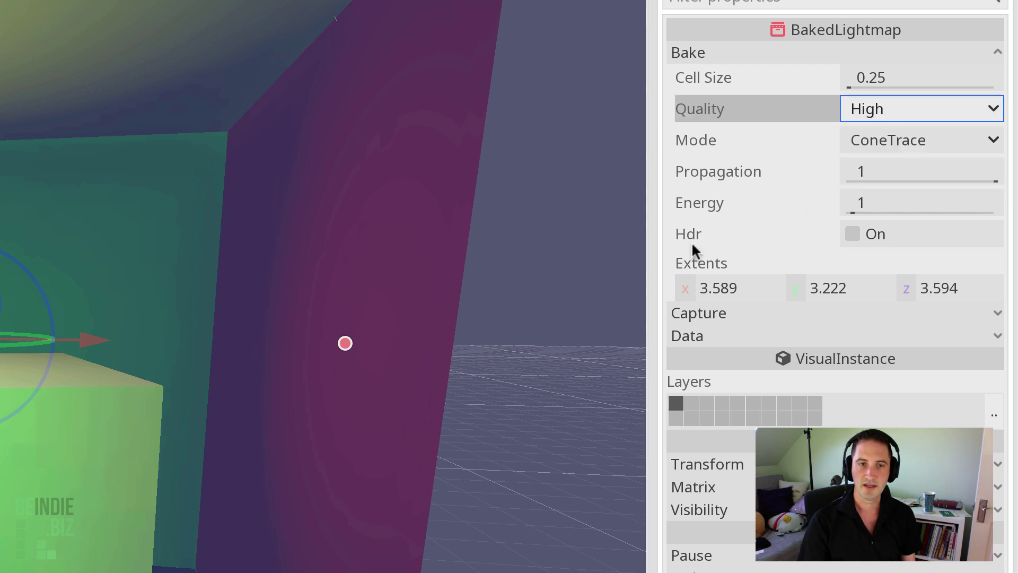
{"action": "right_click_drag", "start_coordinate": [62, 433], "coordinate": [106, 434]}
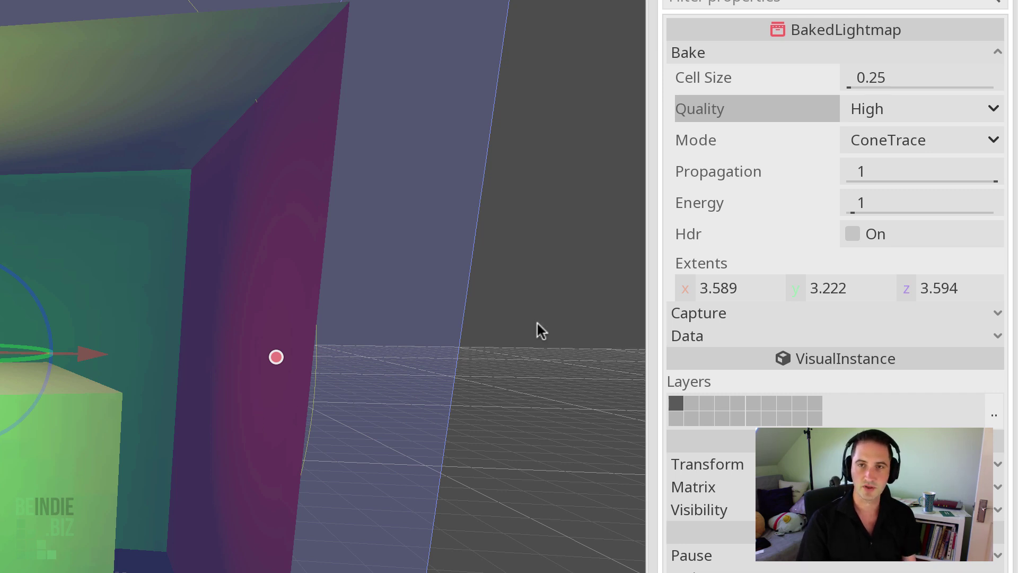
Set the Capture Cell Size to 4 and the Bake Cell Size to 2
{"action": "left_click", "coordinate": [843, 333]}
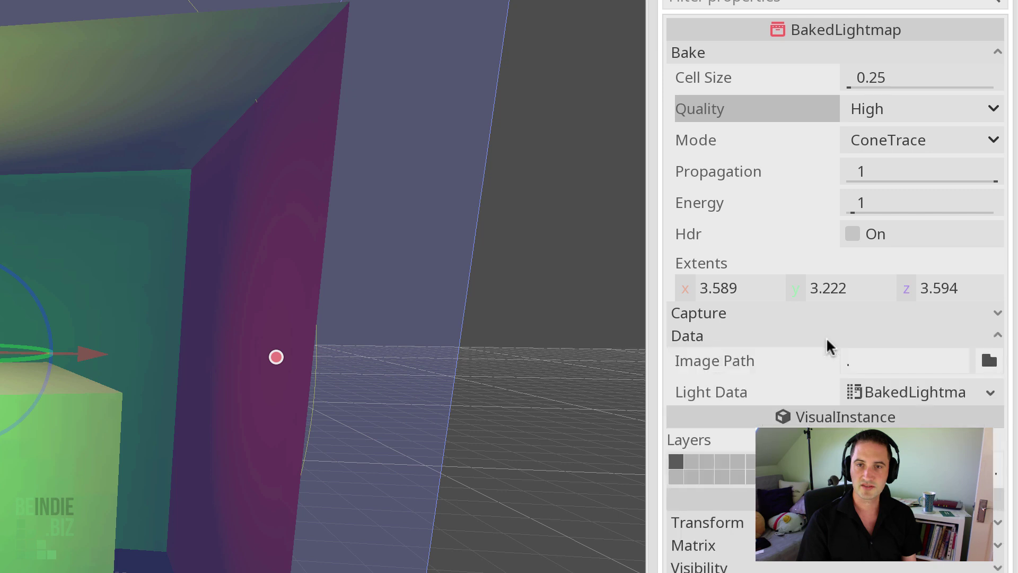
{"action": "left_click", "coordinate": [827, 316]}
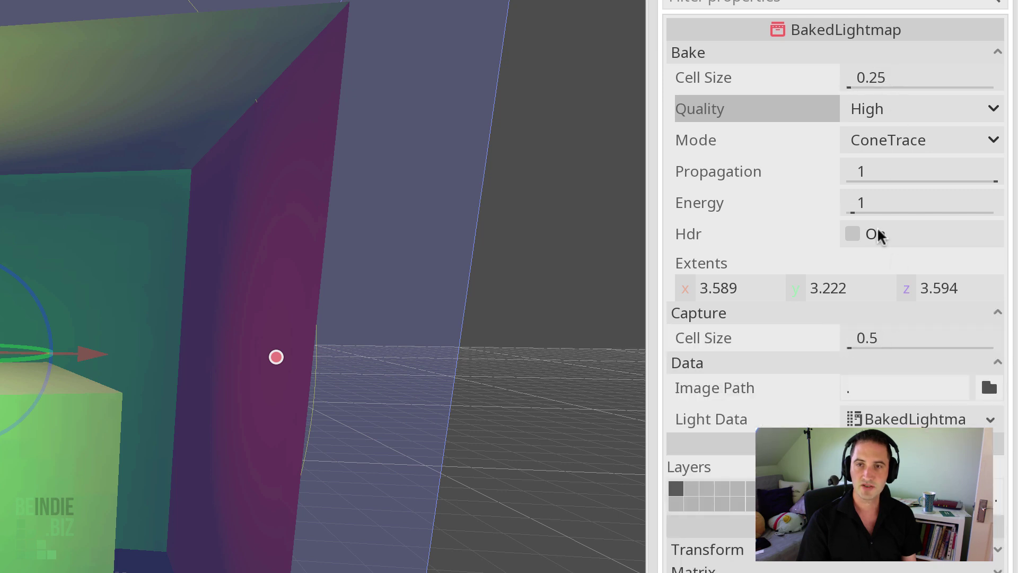
{"action": "left_click", "coordinate": [878, 342]}
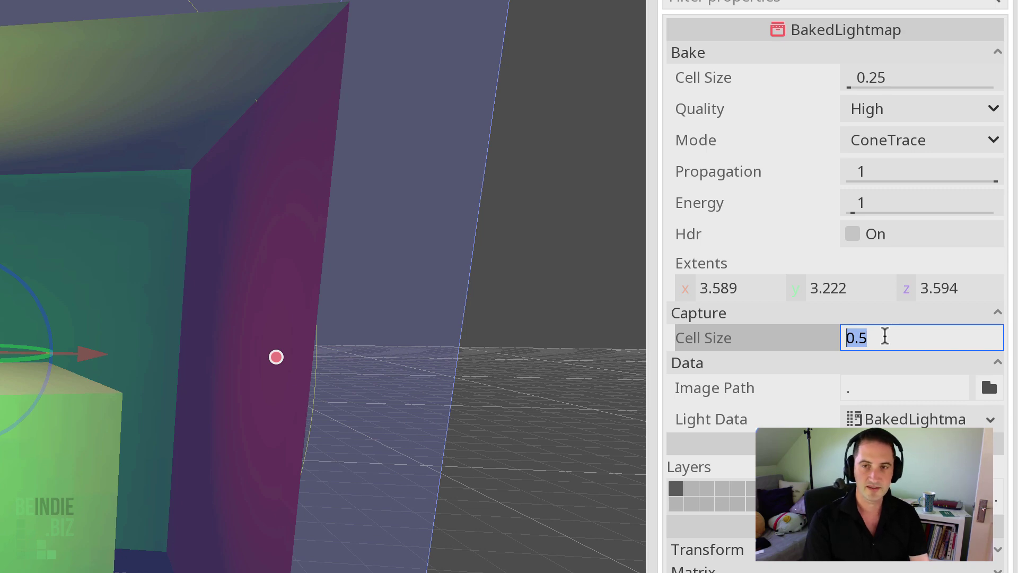
{"action": "type", "text": ".4"}
{"action": "left_click", "coordinate": [893, 79]}
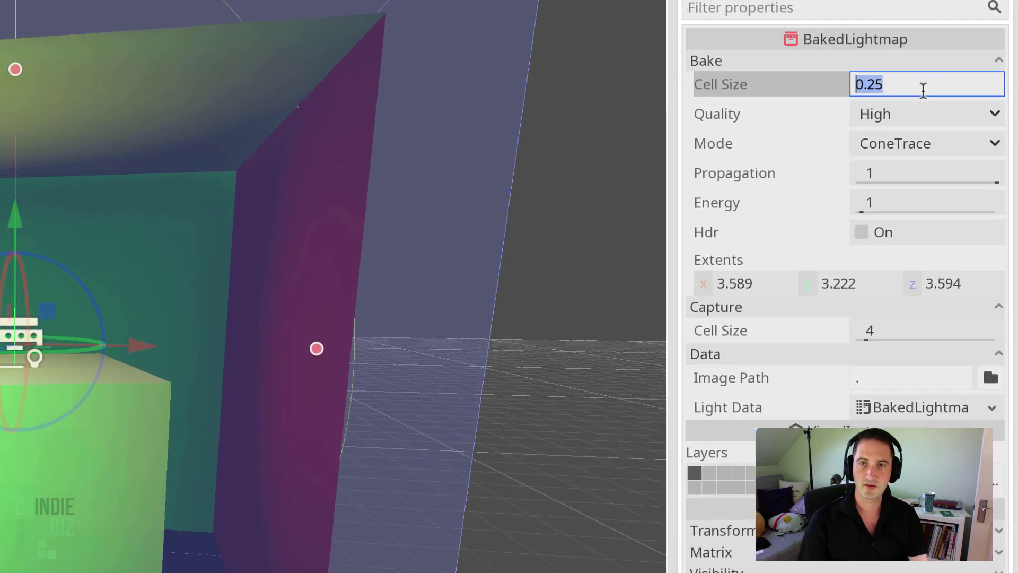
{"action": "type", "text": "2"}
{"action": "key", "text": "Return"}
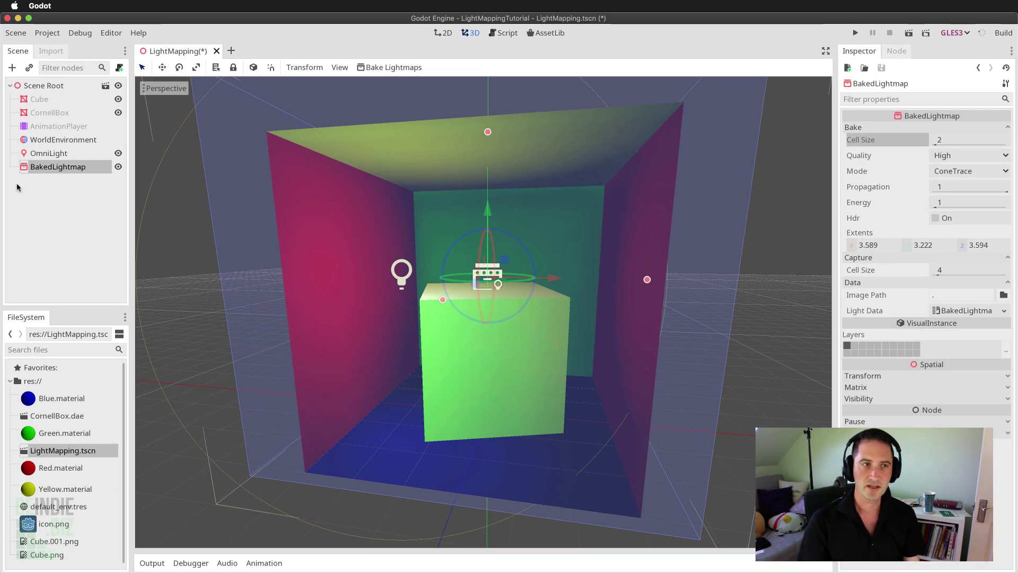
Bake the lightmaps, then change Bake Cell Size to 1 and bake again
{"action": "left_click", "coordinate": [390, 68]}
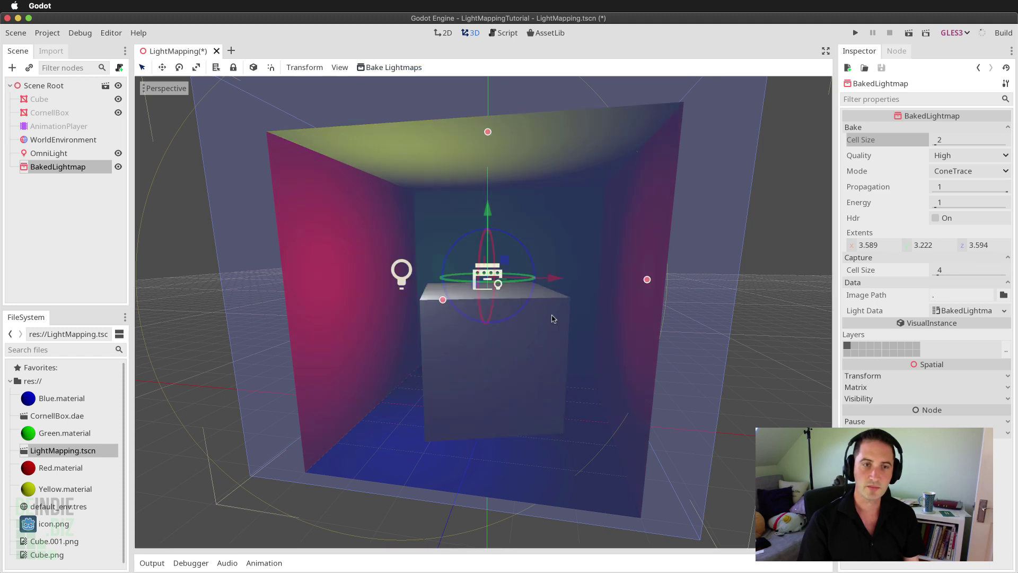
{"action": "left_click", "coordinate": [944, 140]}
{"action": "type", "text": "1"}
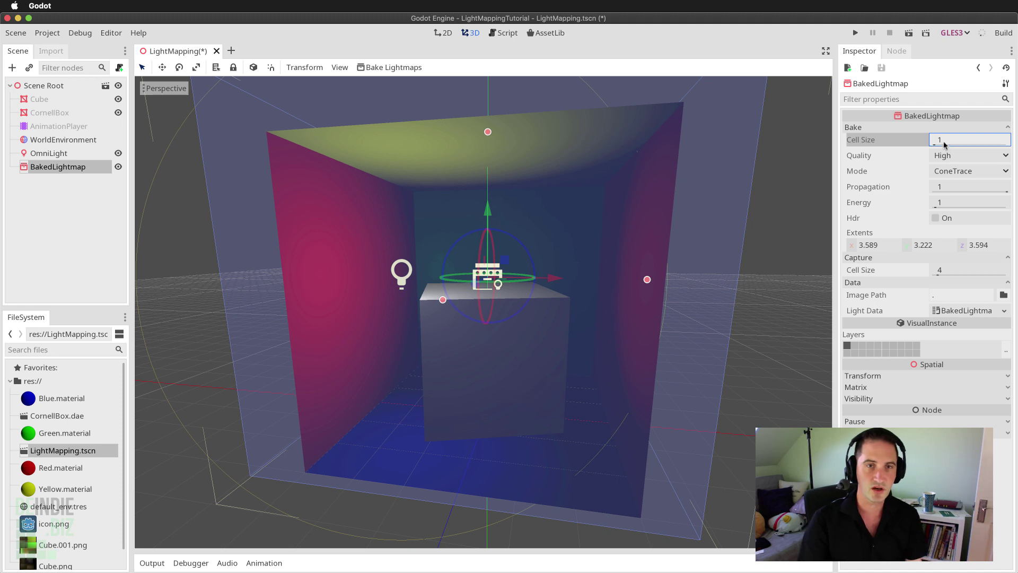
{"action": "key", "text": "Return"}
{"action": "left_click", "coordinate": [392, 68]}
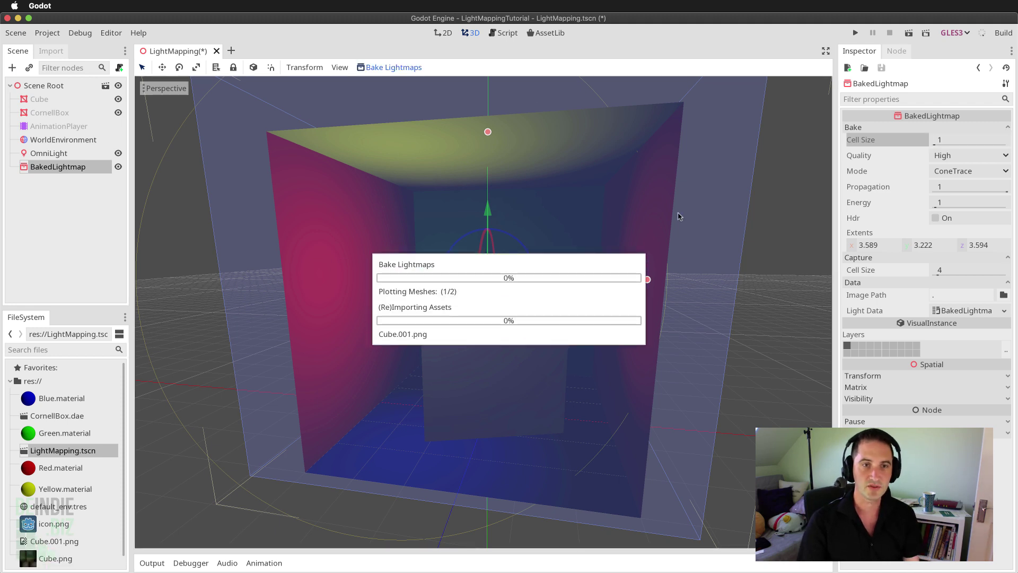
Toggle the BakedLightmap's visibility off to compare unbaked colours, then select the CornellBox mesh
{"action": "left_click", "coordinate": [440, 403]}
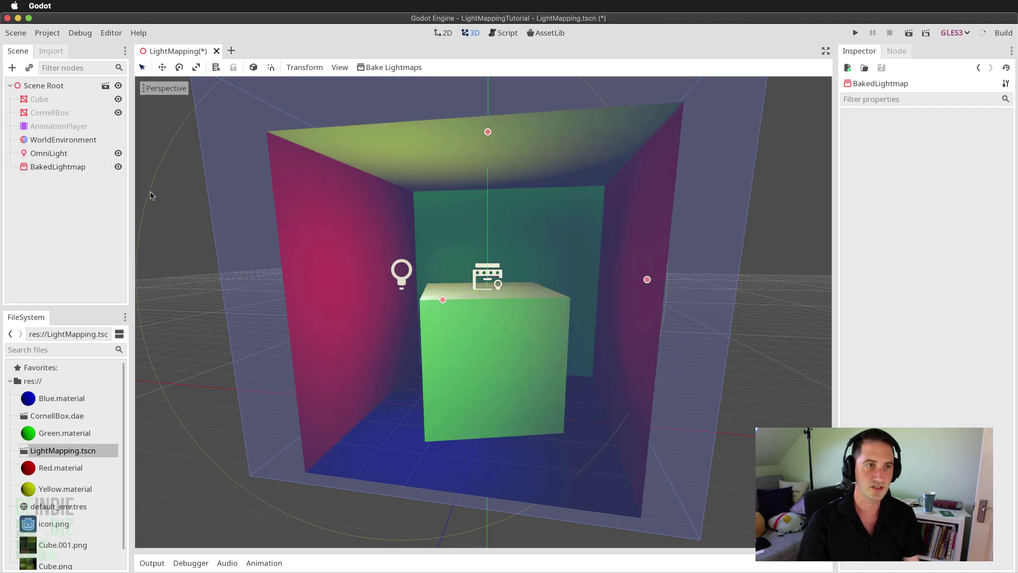
{"action": "left_click", "coordinate": [118, 166]}
{"action": "mouse_move", "coordinate": [220, 332]}
{"action": "middle_mouse_down"}
{"action": "mouse_move", "coordinate": [233, 341]}
{"action": "mouse_move", "coordinate": [422, 337]}
{"action": "mouse_move", "coordinate": [197, 334]}
{"action": "mouse_move", "coordinate": [224, 334]}
{"action": "middle_mouse_up"}
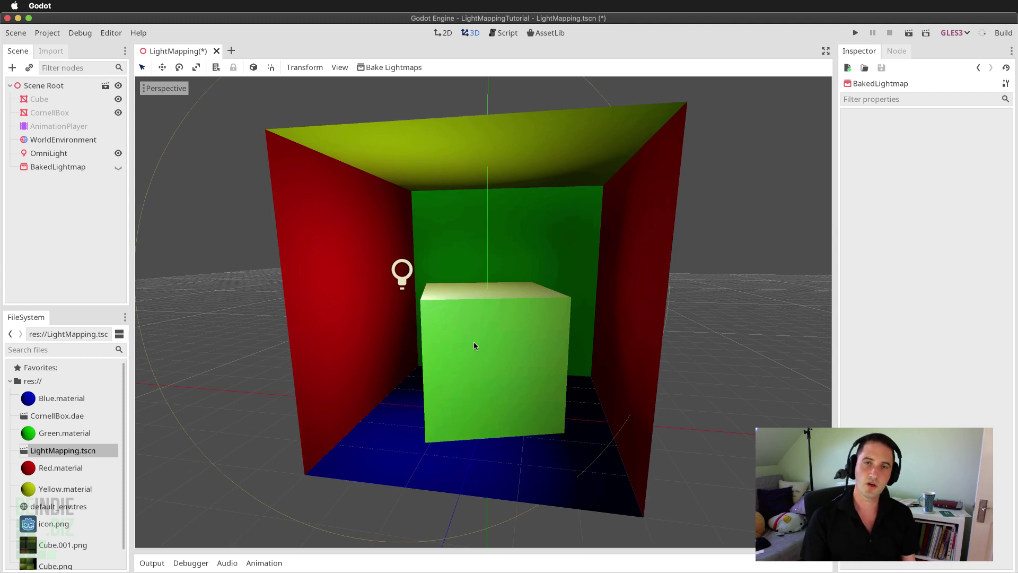
{"action": "left_click", "coordinate": [93, 168]}
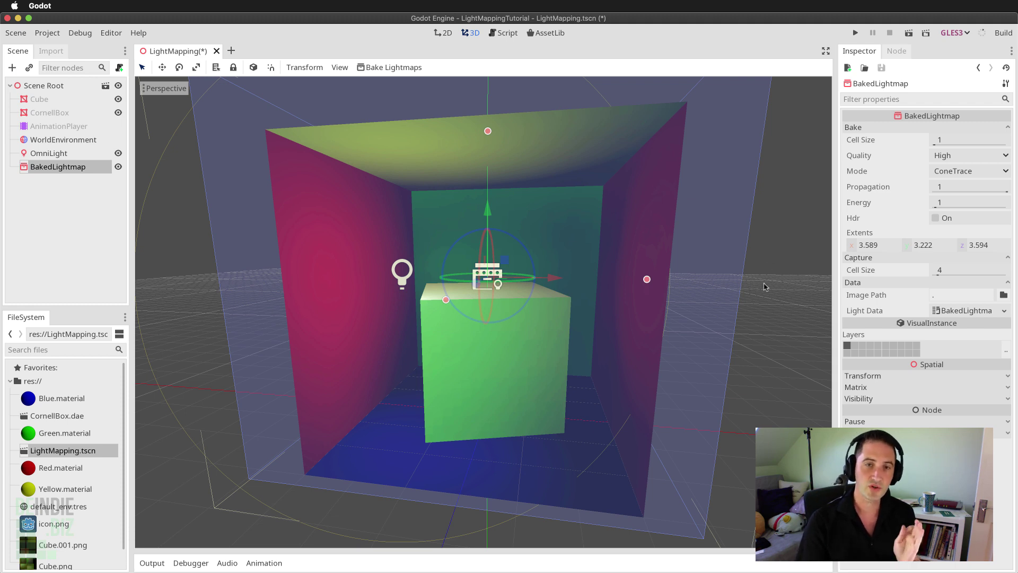
{"action": "left_click", "coordinate": [769, 322]}
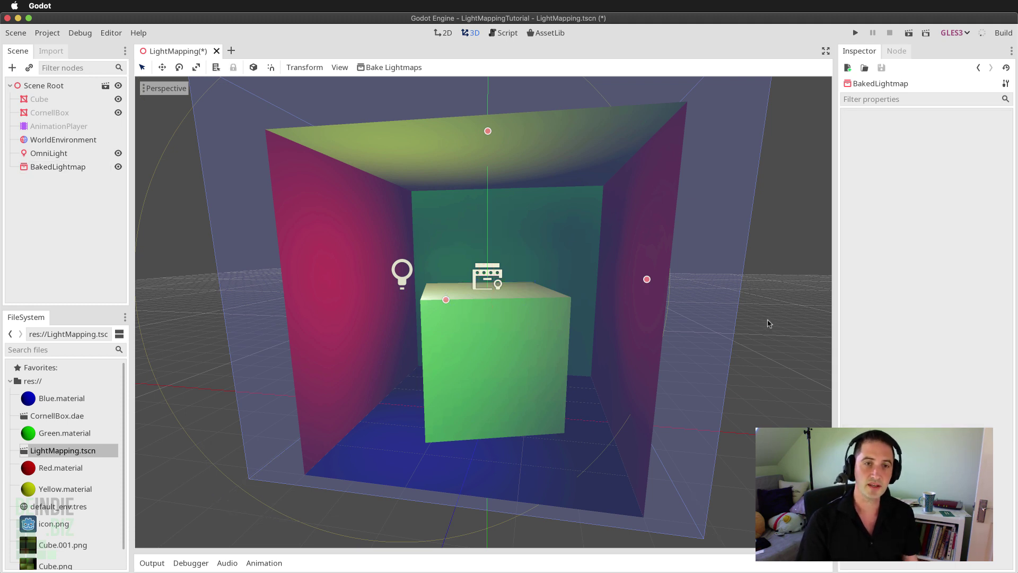
{"action": "left_click", "coordinate": [118, 167]}
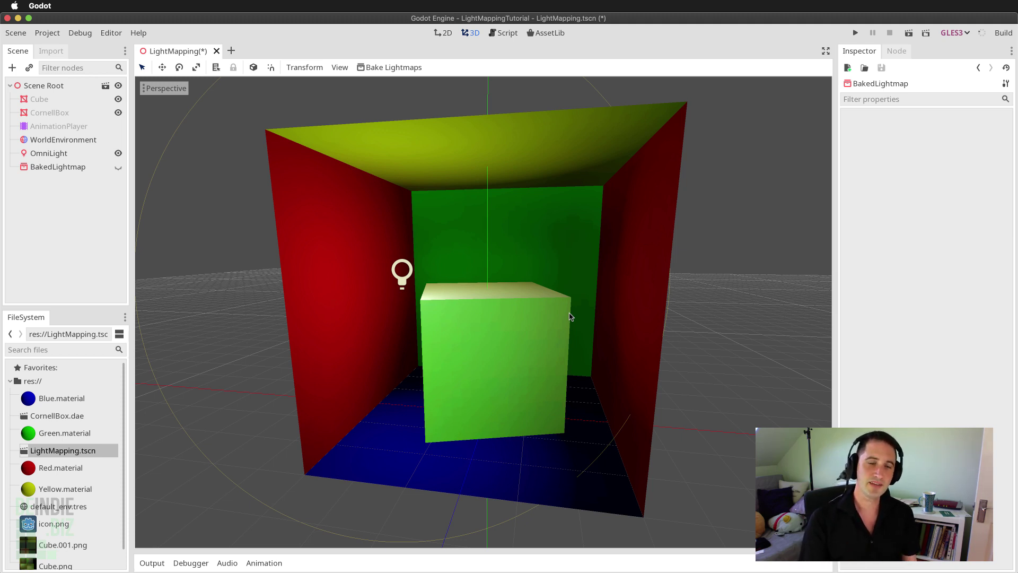
{"action": "left_click", "coordinate": [404, 276]}
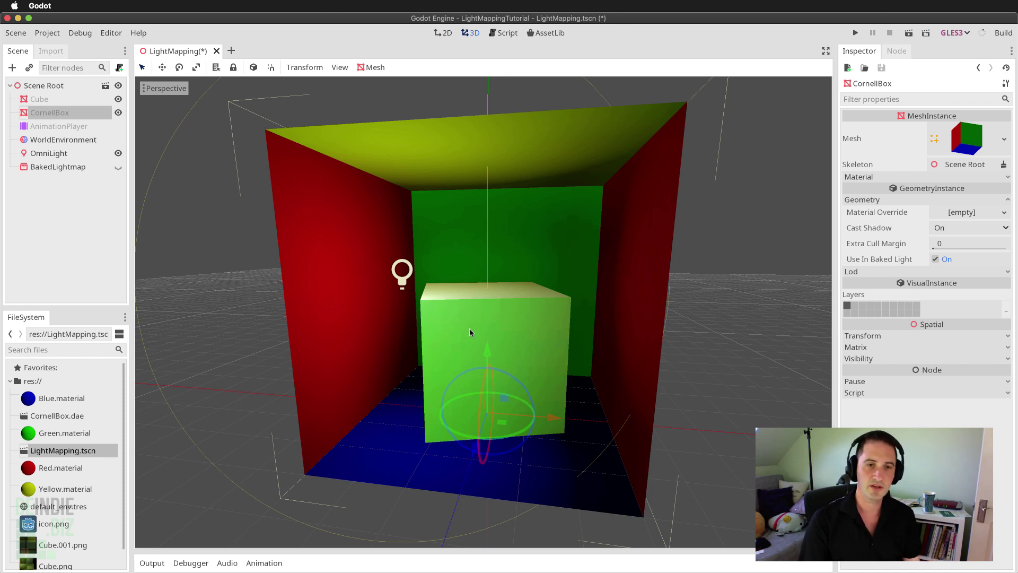
{"action": "middle_click_drag", "start_coordinate": [488, 319], "coordinate": [452, 365]}
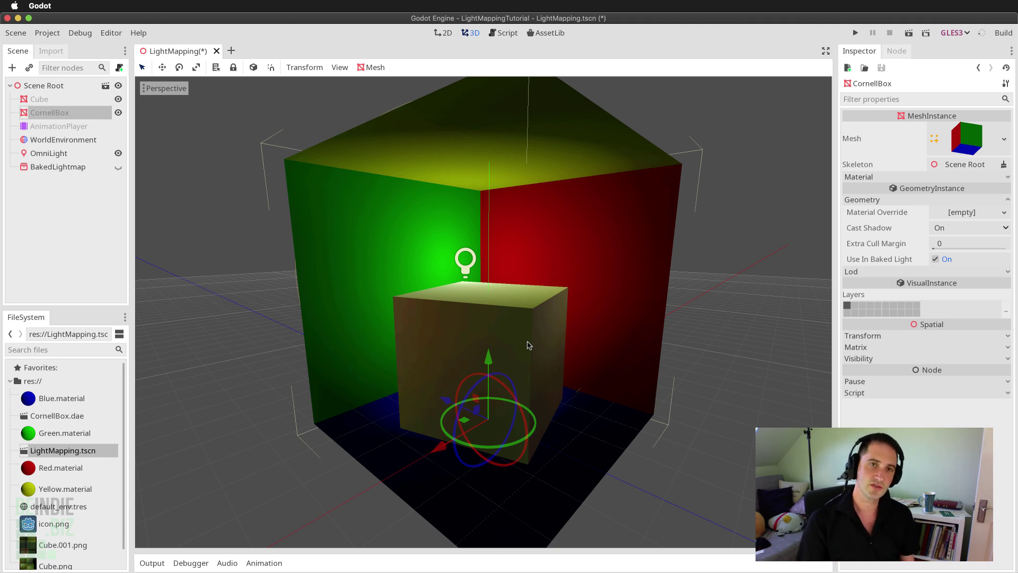
{"action": "middle_click_drag", "start_coordinate": [528, 345], "coordinate": [454, 222]}
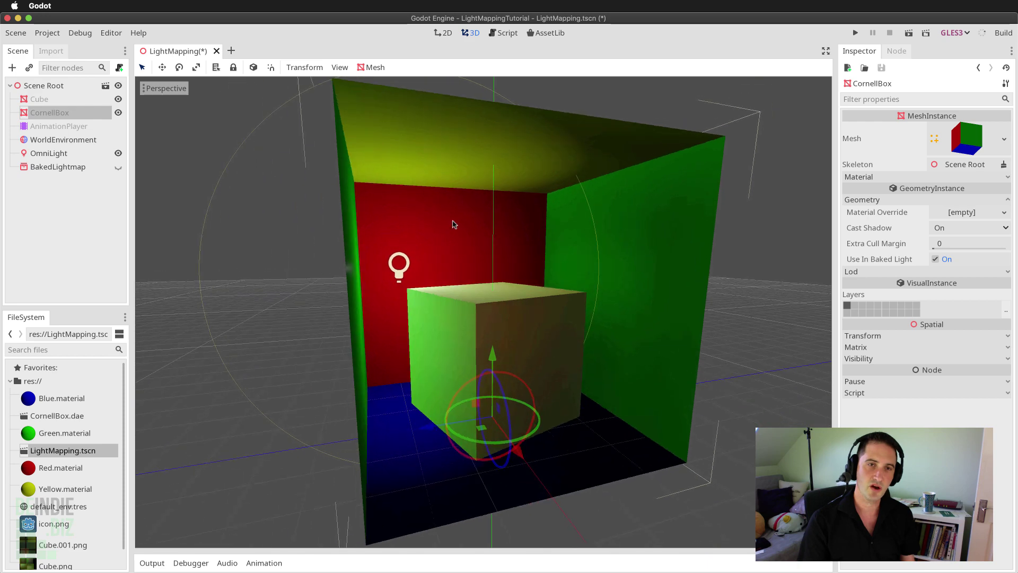
{"action": "middle_click_drag", "start_coordinate": [411, 325], "coordinate": [461, 330]}
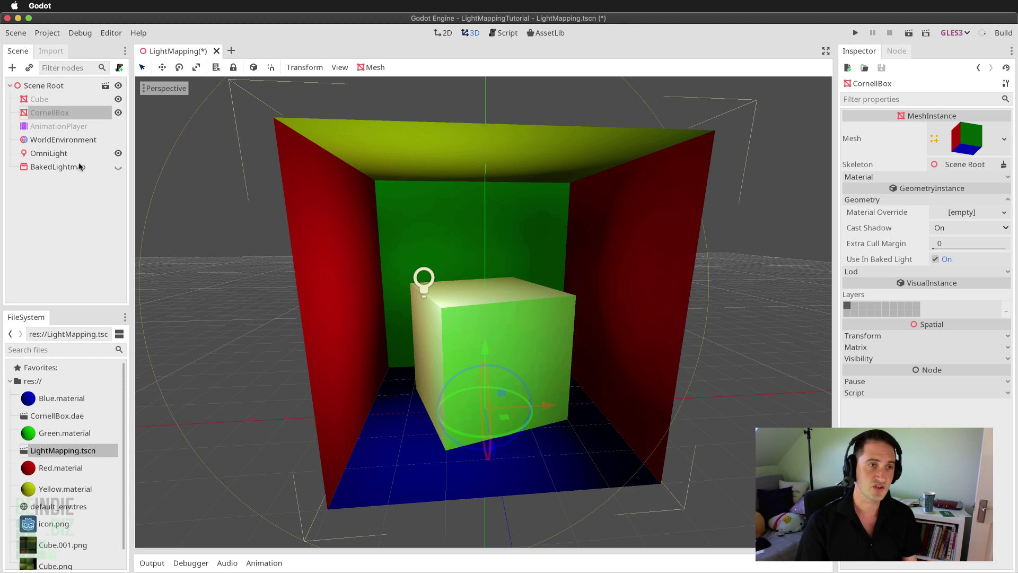
{"action": "left_click", "coordinate": [45, 101]}
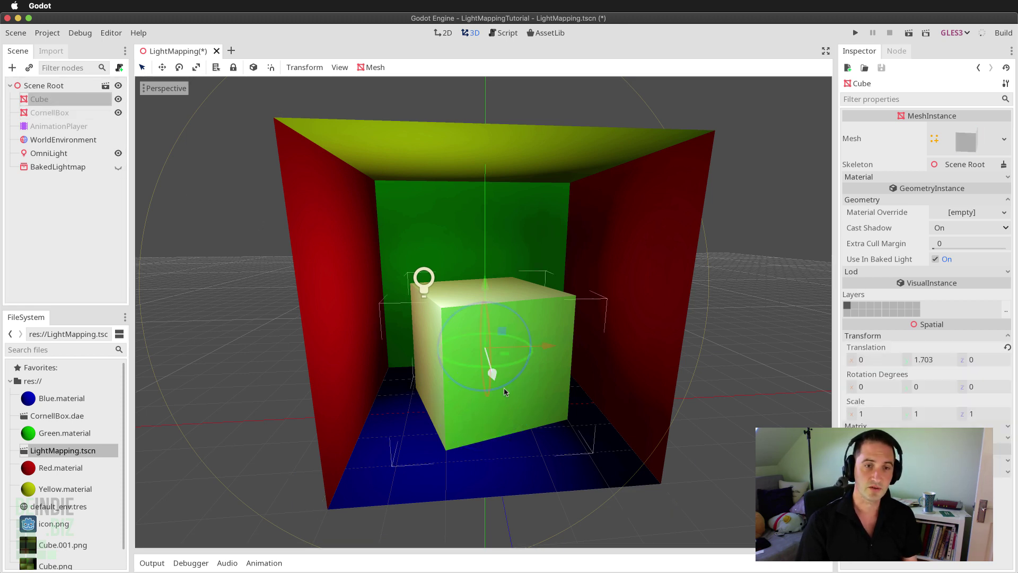
{"action": "left_click_drag", "start_coordinate": [548, 347], "coordinate": [191, 354]}
{"action": "middle_click_drag", "start_coordinate": [573, 326], "coordinate": [642, 315]}
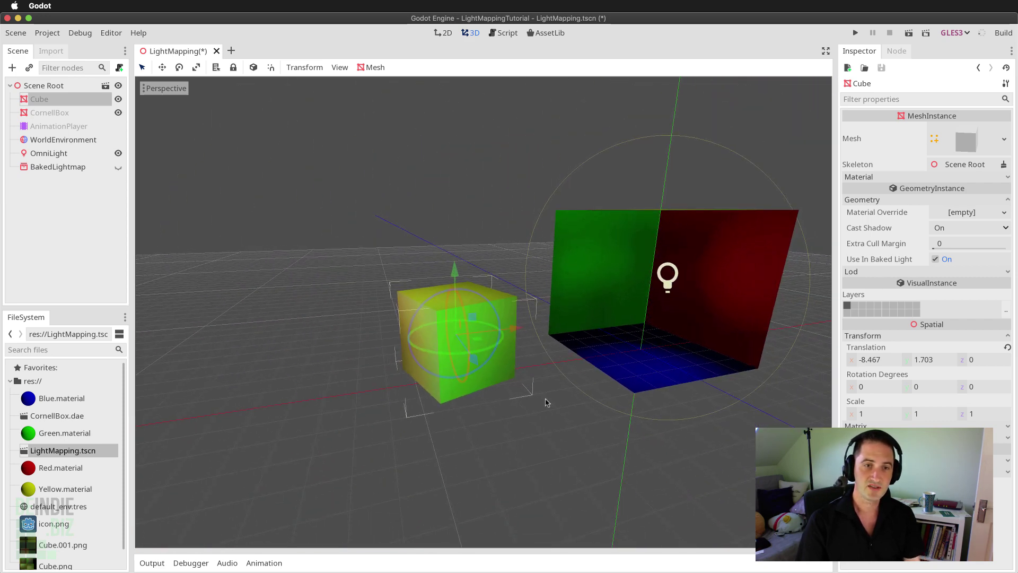
{"action": "middle_click_drag", "start_coordinate": [541, 395], "coordinate": [461, 342]}
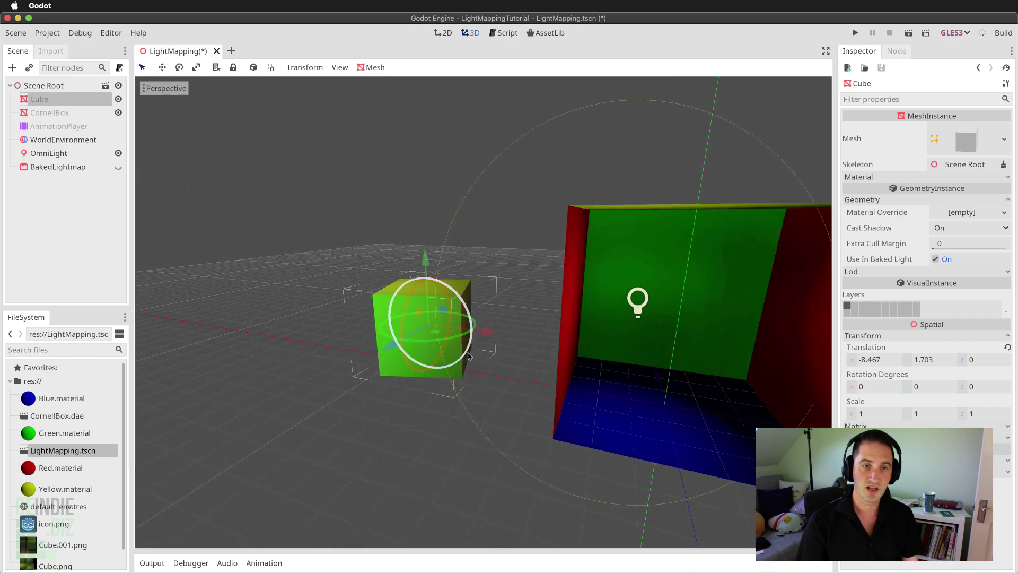
{"action": "left_click_drag", "start_coordinate": [481, 339], "coordinate": [300, 288]}
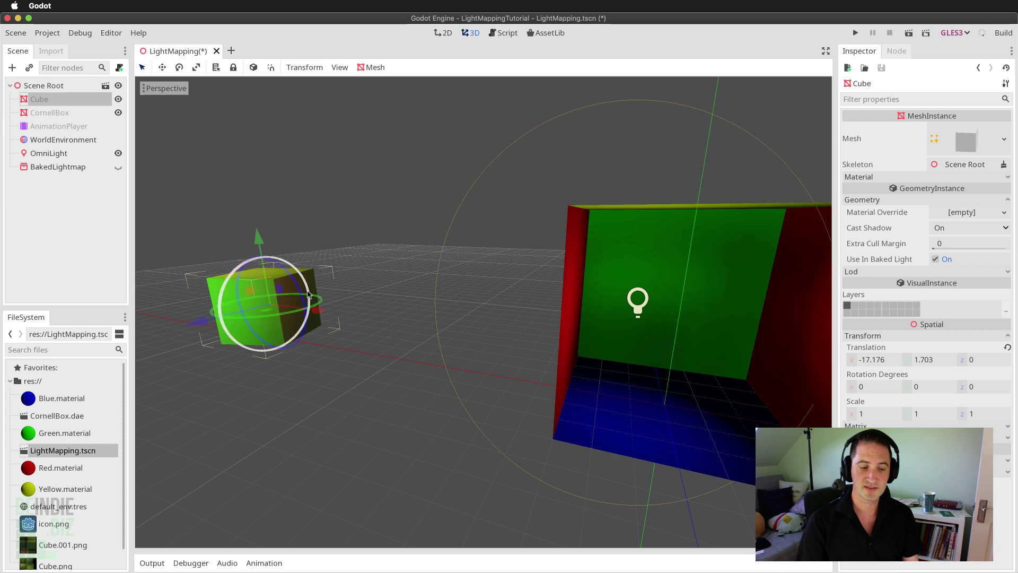
{"action": "key", "text": "super+z"}
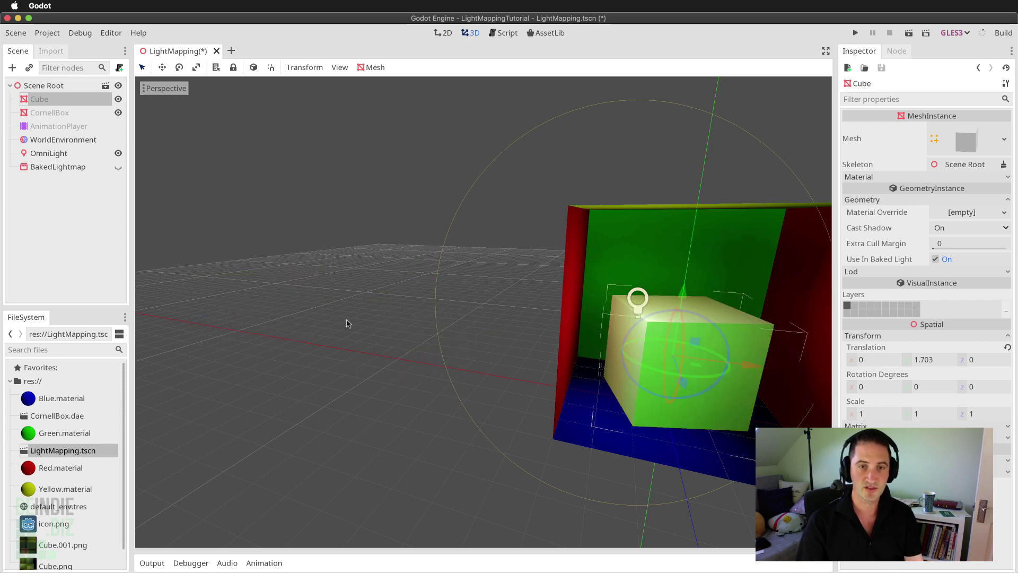
{"action": "middle_click_drag", "start_coordinate": [686, 366], "coordinate": [608, 368]}
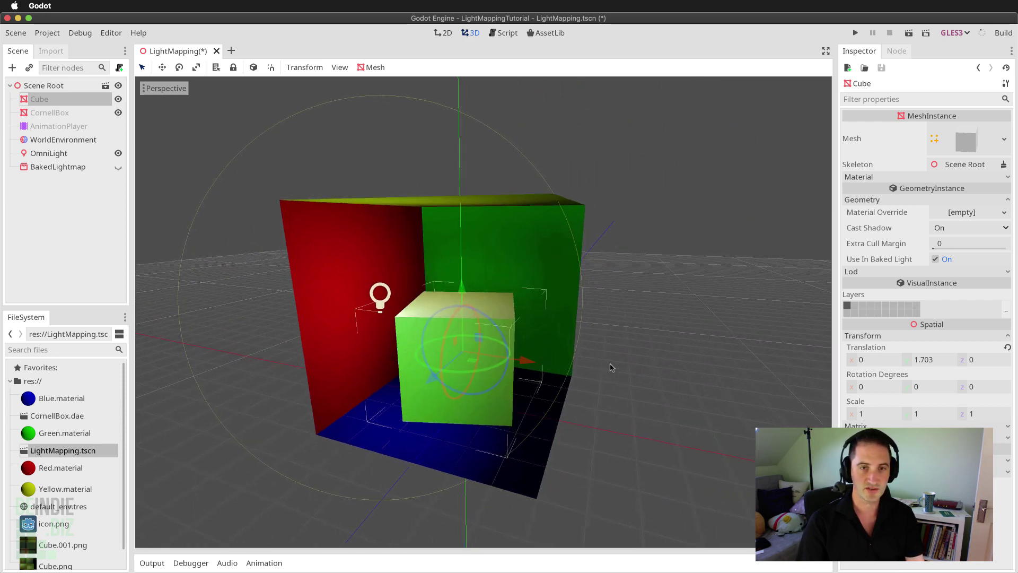
{"action": "middle_click_drag", "start_coordinate": [505, 412], "coordinate": [533, 407]}
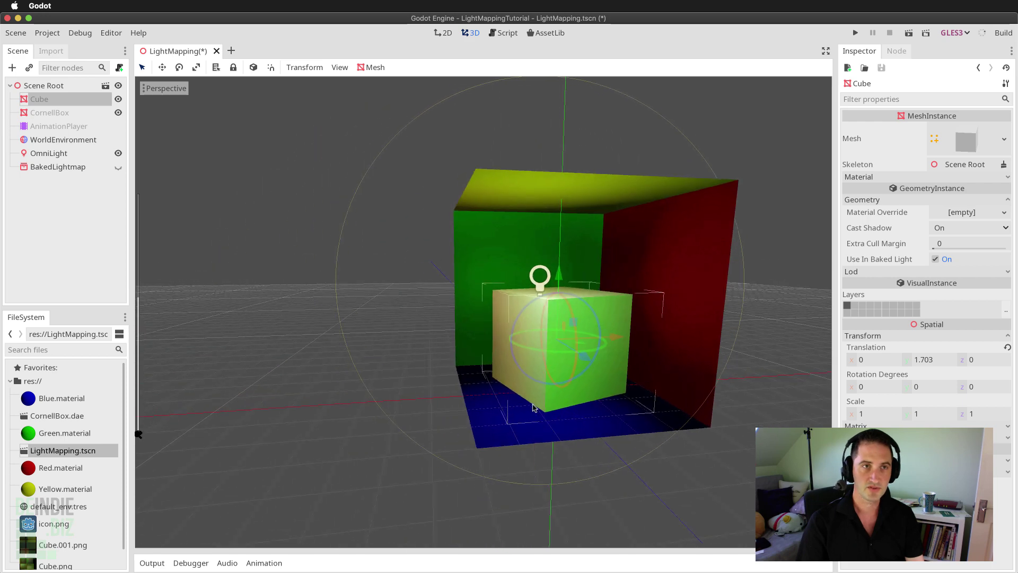
Rebake the lightmaps and check WorldEnvironment's ambient light: black colour, energy 1
{"action": "left_click", "coordinate": [58, 166]}
{"action": "left_click", "coordinate": [393, 67]}
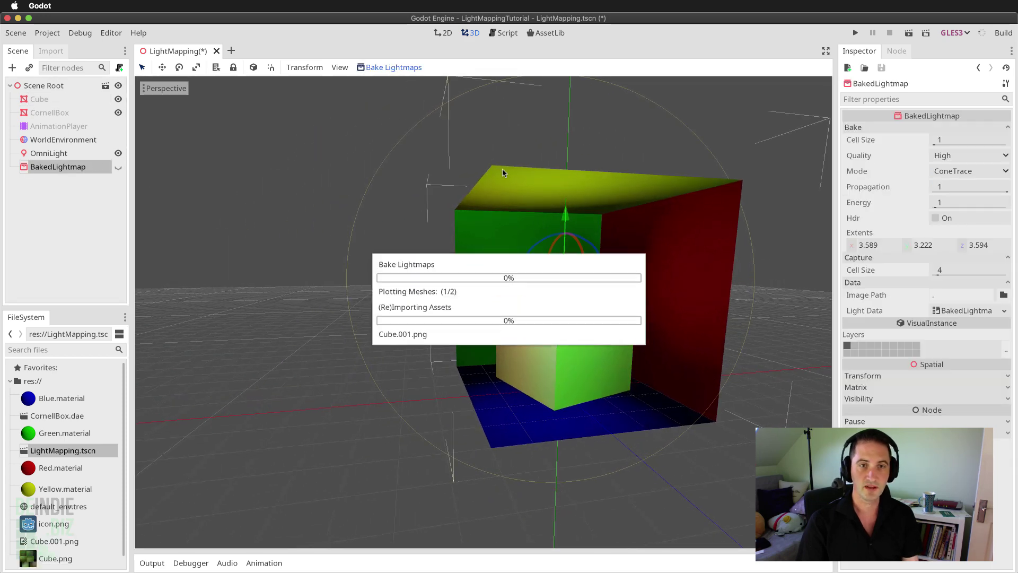
{"action": "left_click", "coordinate": [726, 364]}
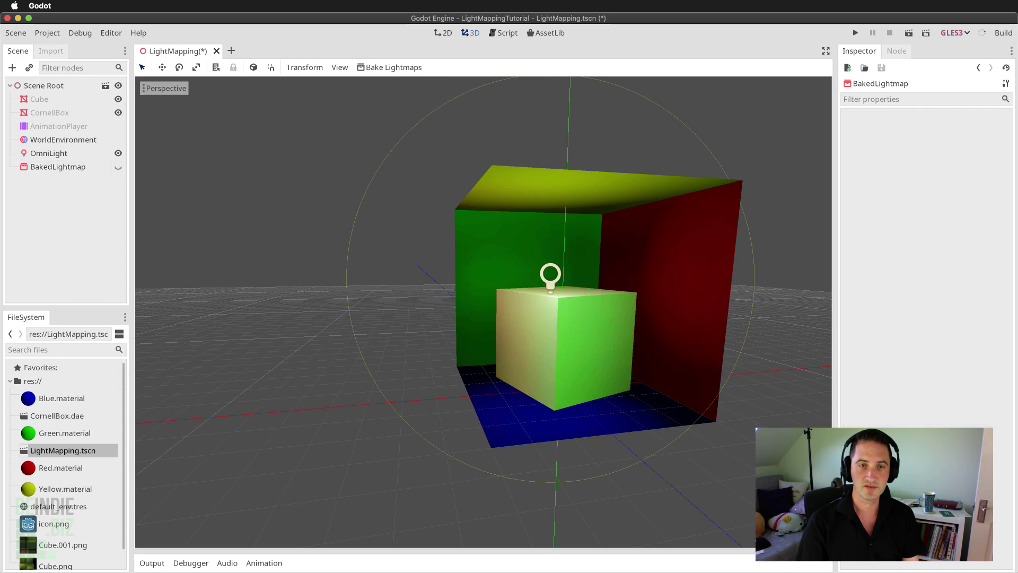
{"action": "middle_click_drag", "start_coordinate": [666, 412], "coordinate": [648, 412]}
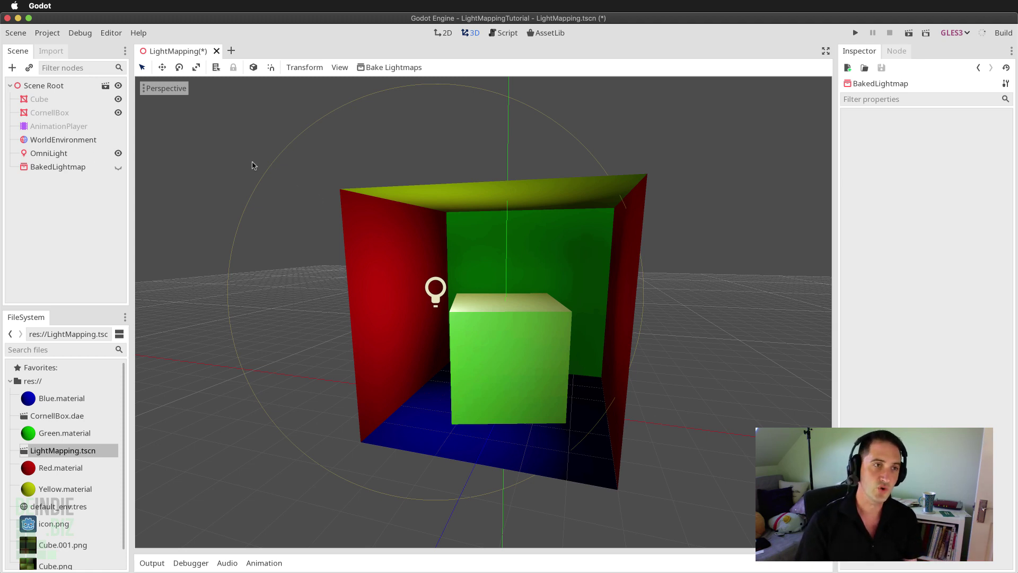
{"action": "left_click", "coordinate": [74, 140]}
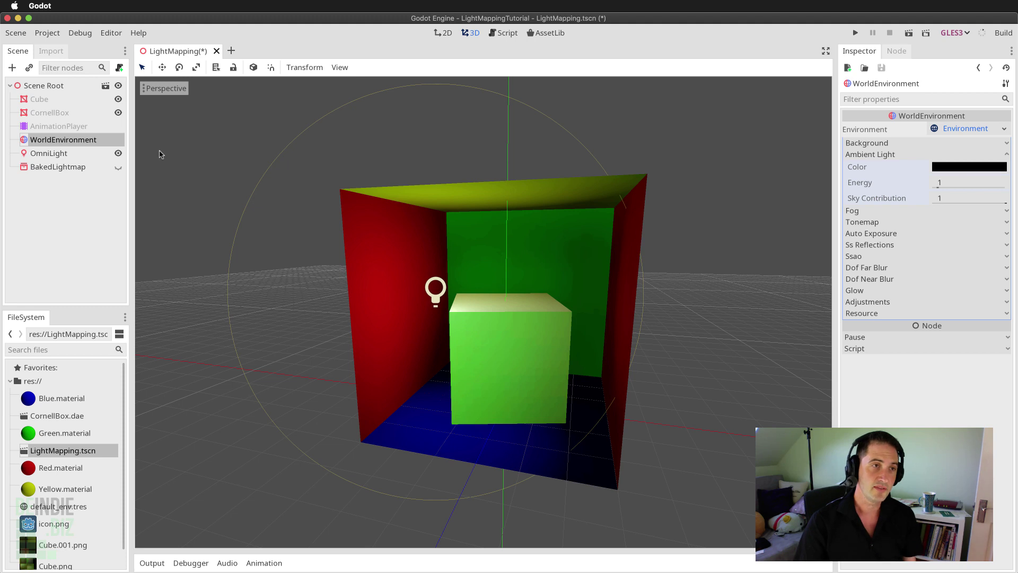
Reselect BakedLightmap to review bake cell size 1, High quality and capture cell size 4
{"action": "left_click", "coordinate": [68, 170]}
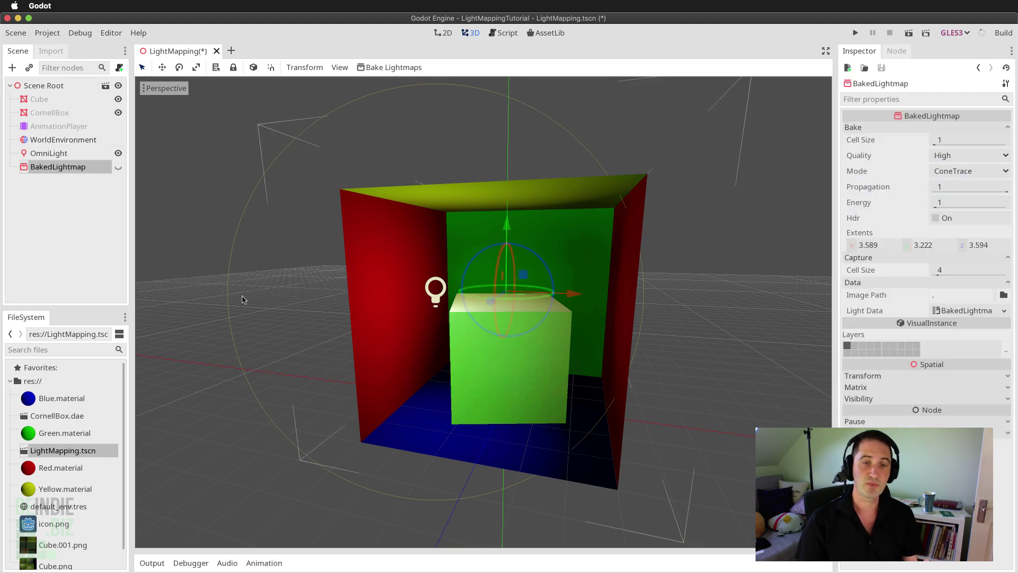